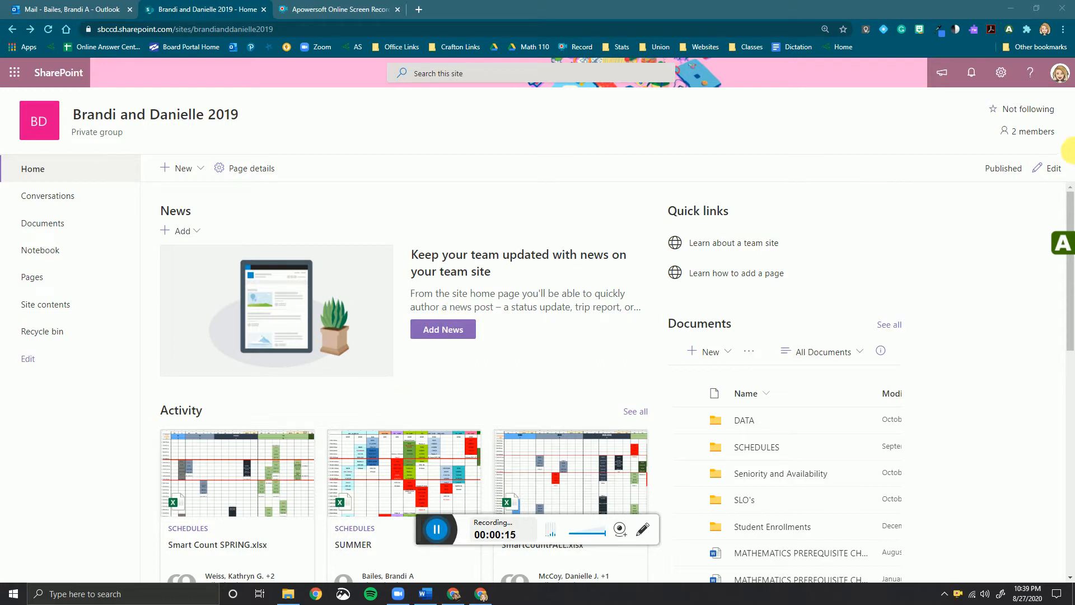
- Open the site's home page for editing and delete the News web part and all other existing page content
{"action": "left_click", "coordinate": [1060, 169]}
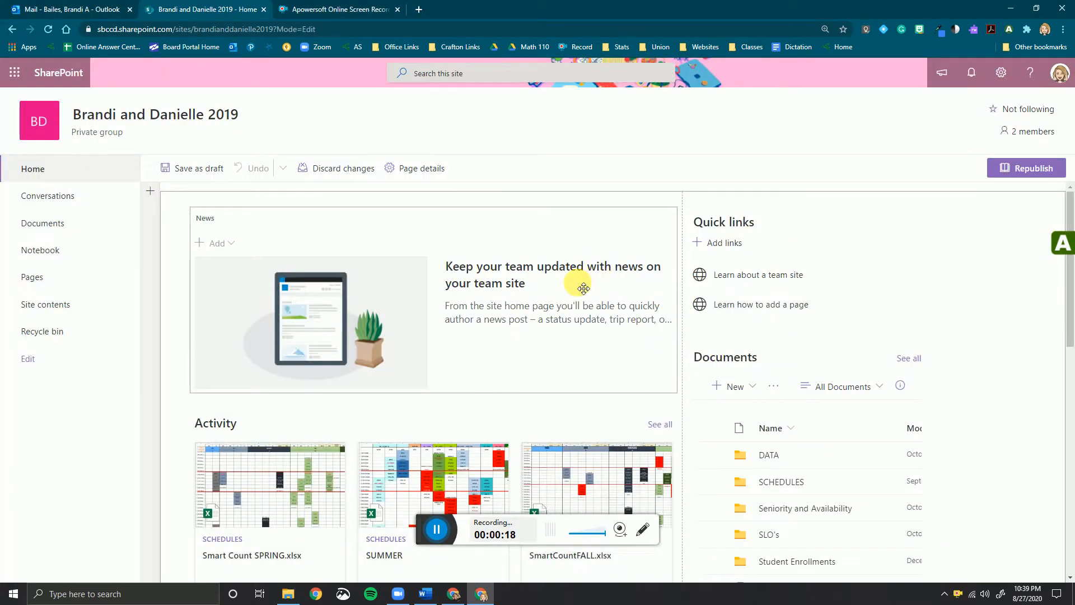
{"action": "left_click", "coordinate": [276, 228]}
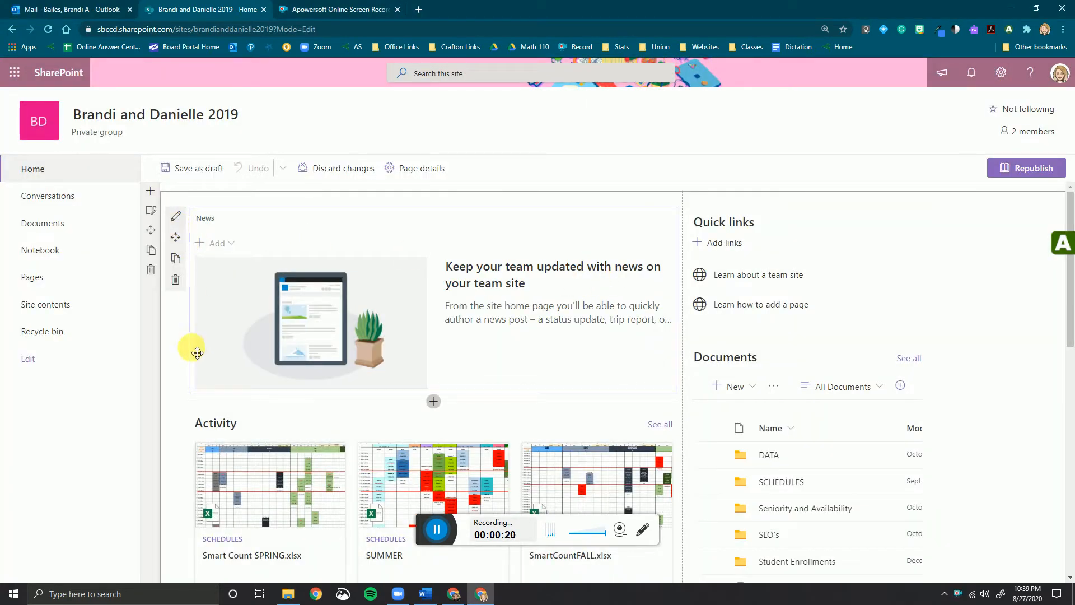
{"action": "left_click", "coordinate": [175, 279]}
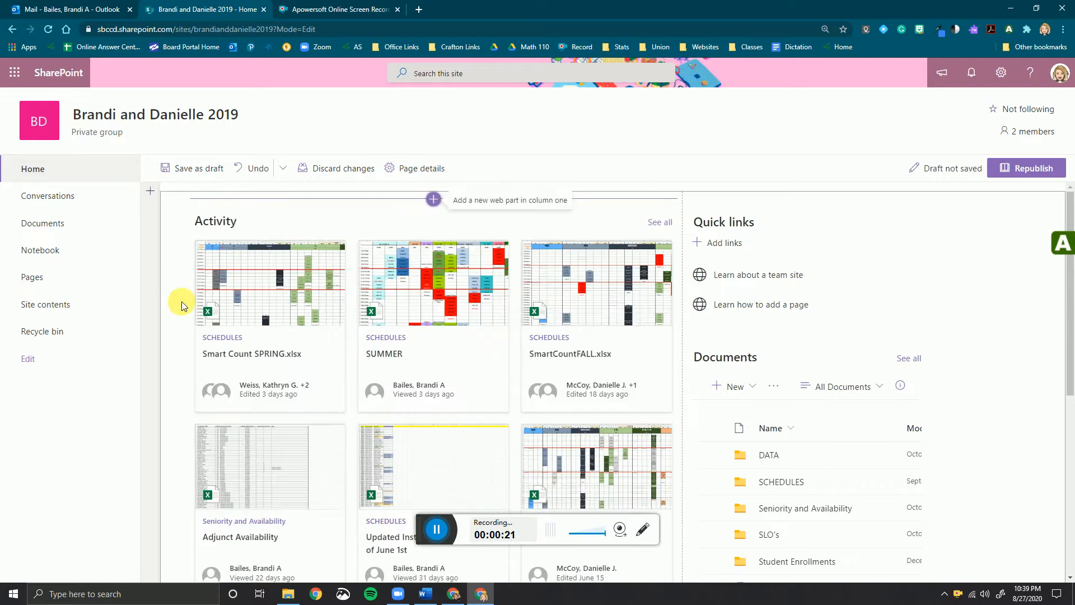
{"action": "left_click", "coordinate": [178, 216]}
{"action": "scroll", "coordinate": [179, 218], "scroll_direction": "down", "scroll_amount": 3}
{"action": "left_click", "coordinate": [157, 253]}
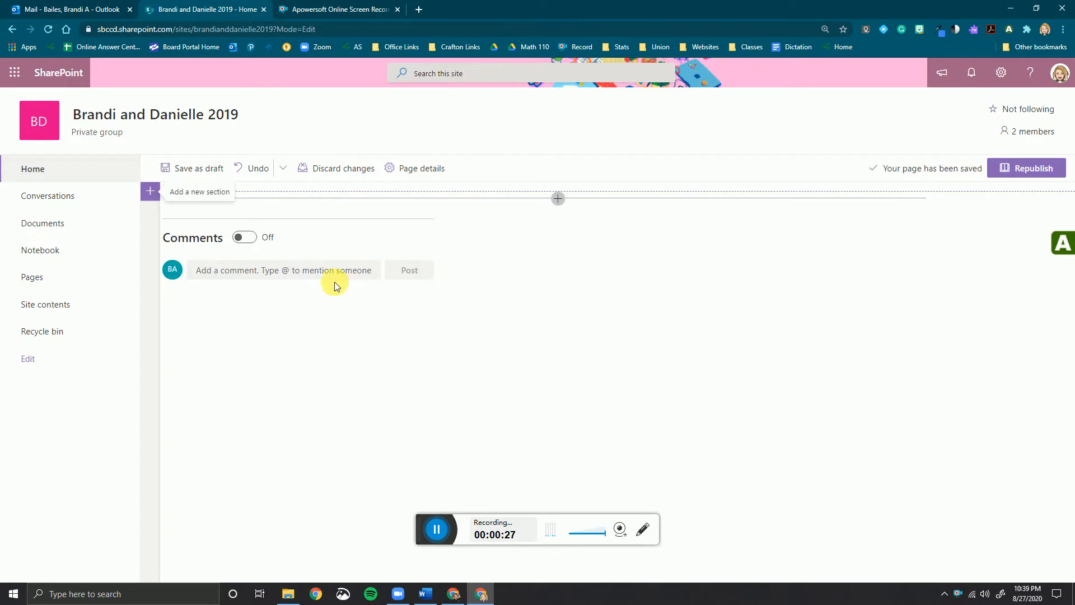
{"action": "left_click", "coordinate": [558, 200]}
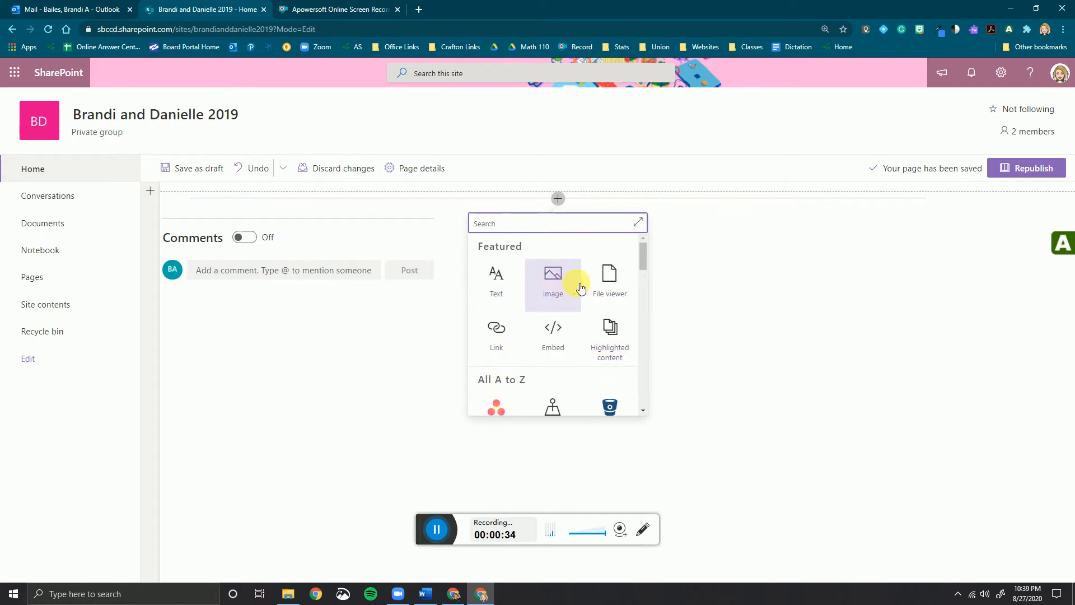
{"action": "scroll", "coordinate": [588, 320], "scroll_direction": "down", "scroll_amount": 4}
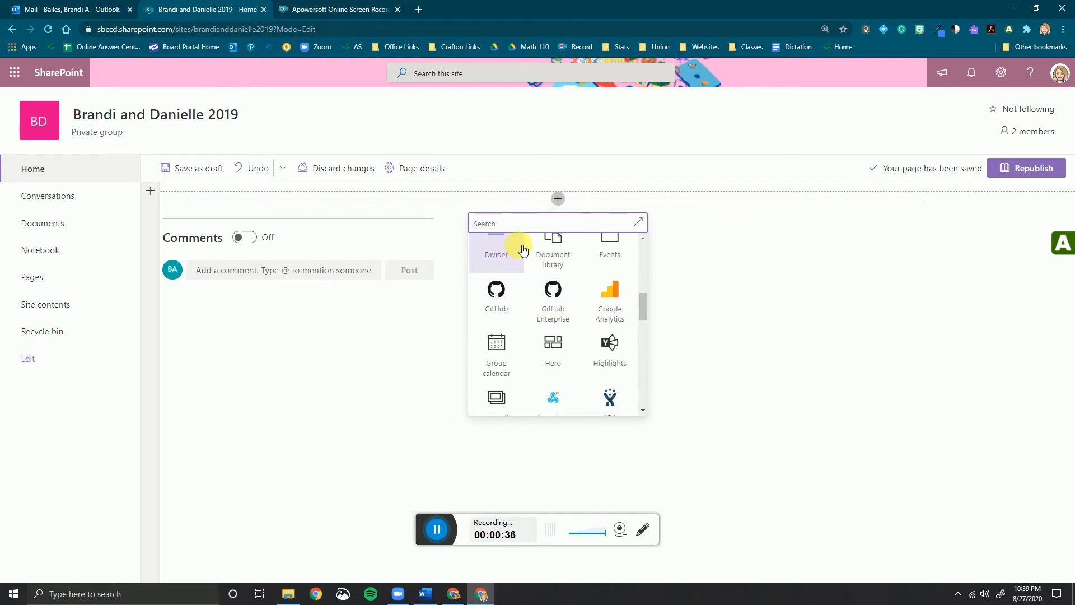
{"action": "scroll", "coordinate": [557, 339], "scroll_direction": "up", "scroll_amount": 4}
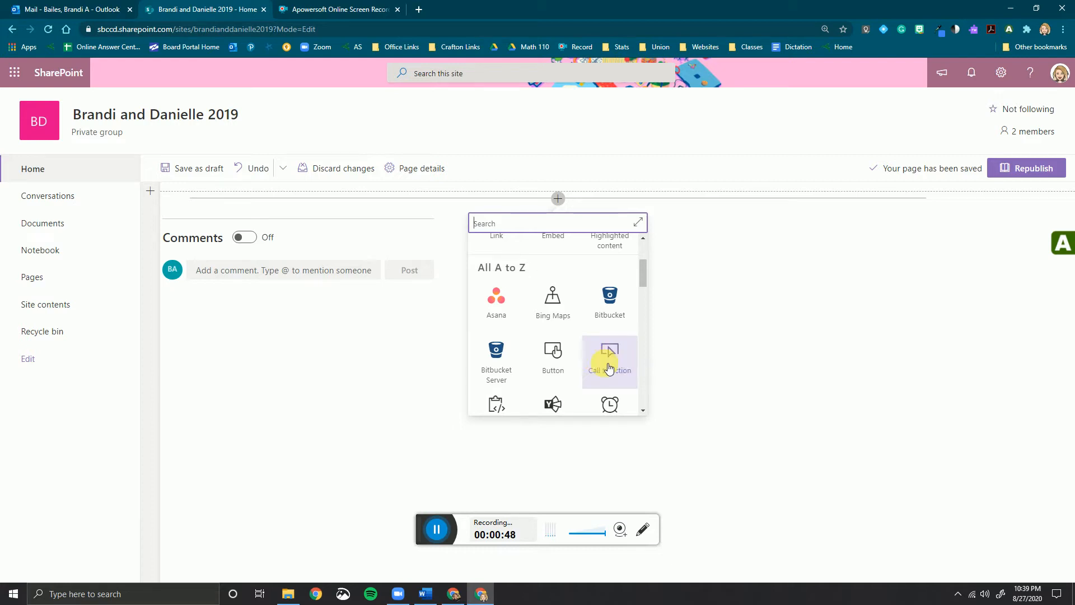
{"action": "scroll", "coordinate": [504, 341], "scroll_direction": "up", "scroll_amount": 1}
{"action": "left_click", "coordinate": [302, 347]}
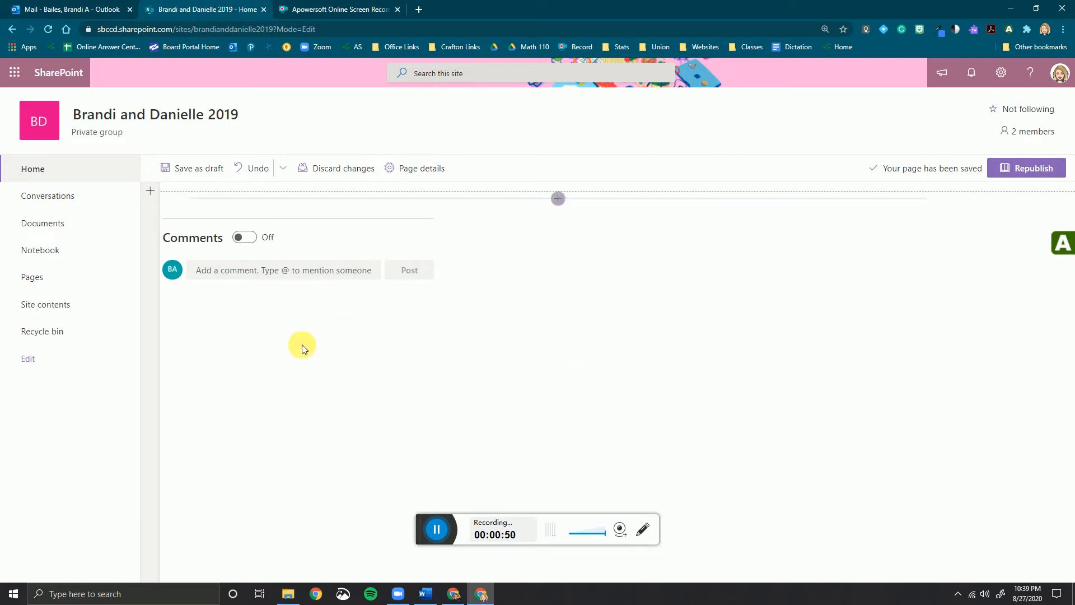
- Add a one-column section containing a text web part with a sentence calling the two group members the best
{"action": "left_click", "coordinate": [151, 193]}
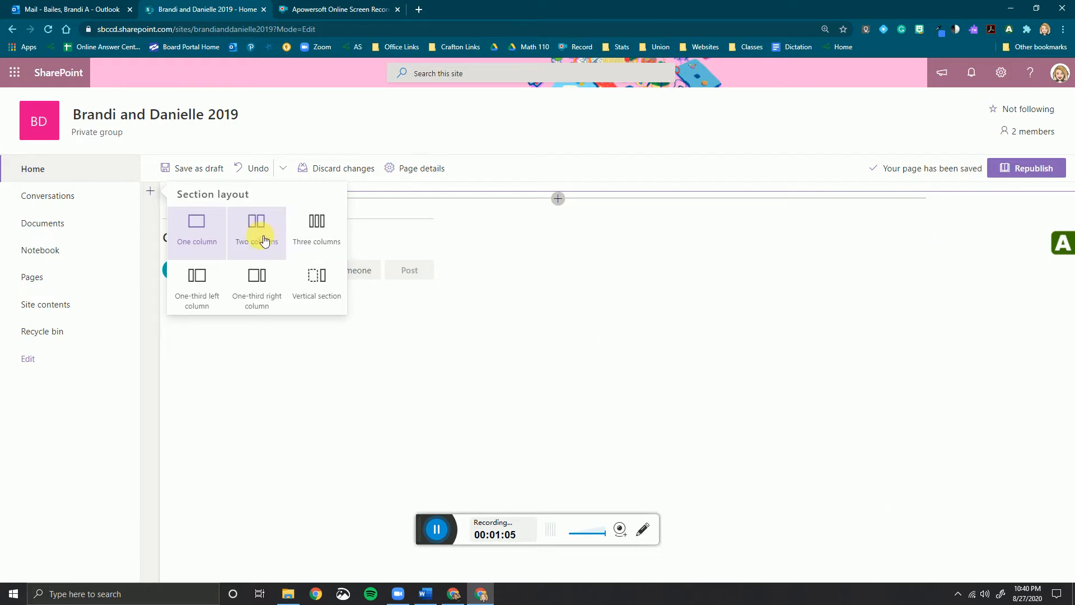
{"action": "left_click", "coordinate": [204, 234]}
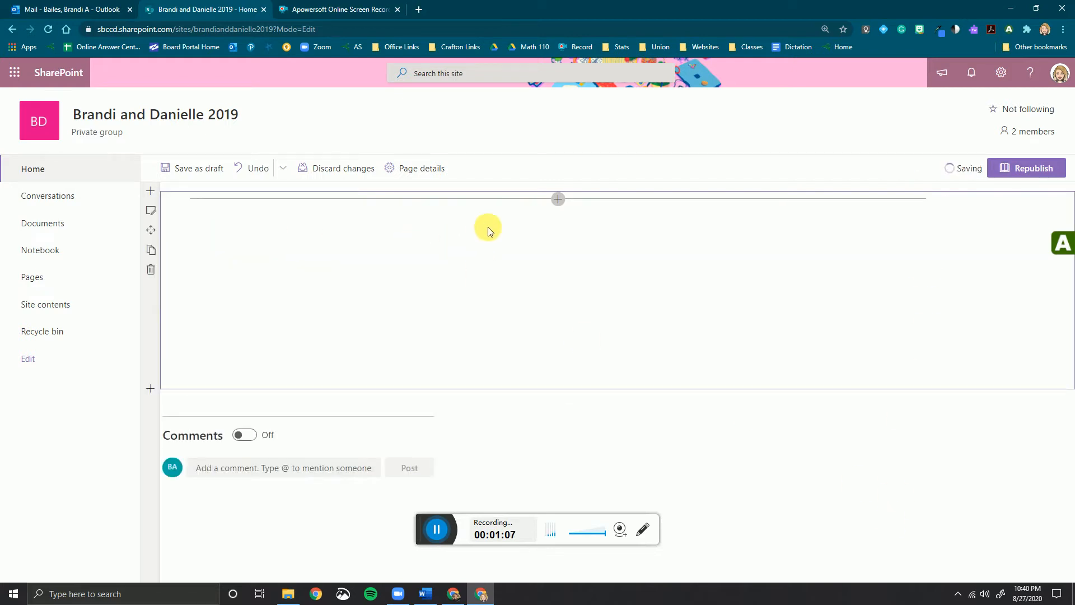
{"action": "left_click", "coordinate": [558, 199]}
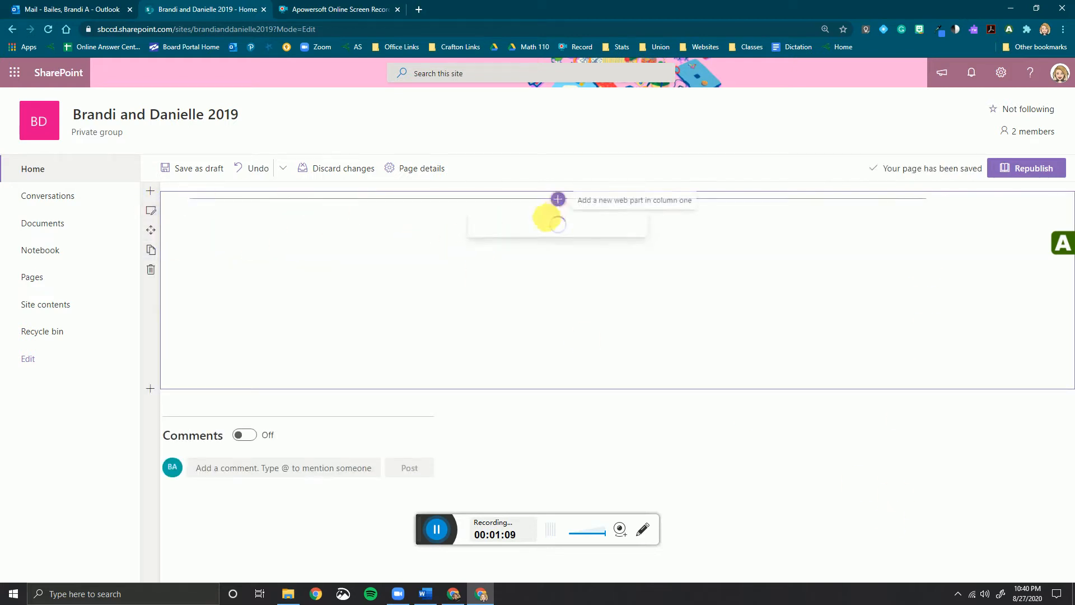
{"action": "left_click", "coordinate": [505, 271]}
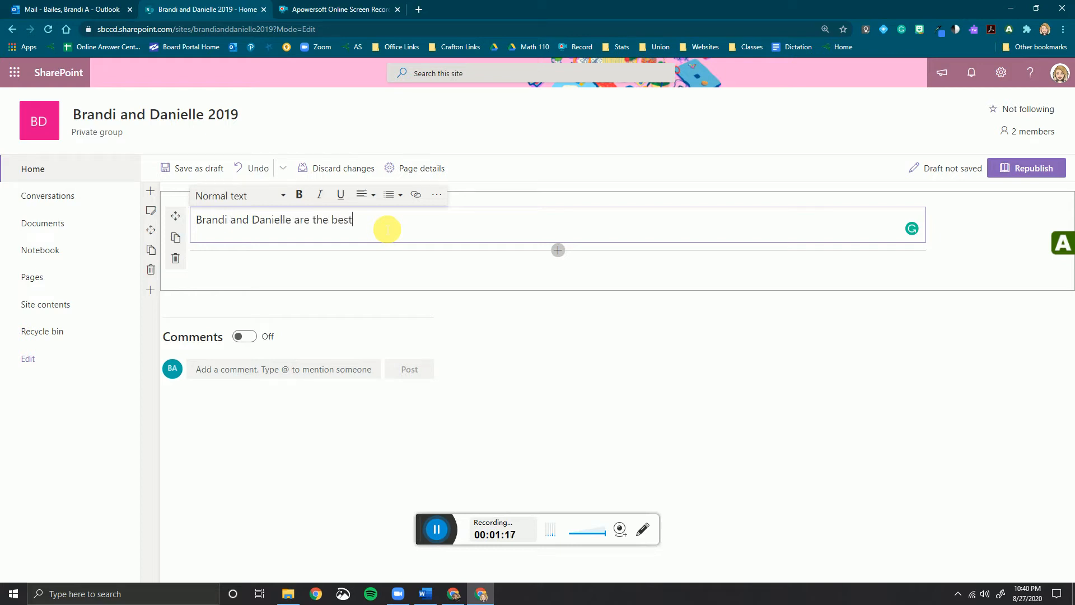
- Format the sentence in the text web part as Heading 1
{"action": "left_click", "coordinate": [284, 196]}
{"action": "left_click", "coordinate": [248, 237]}
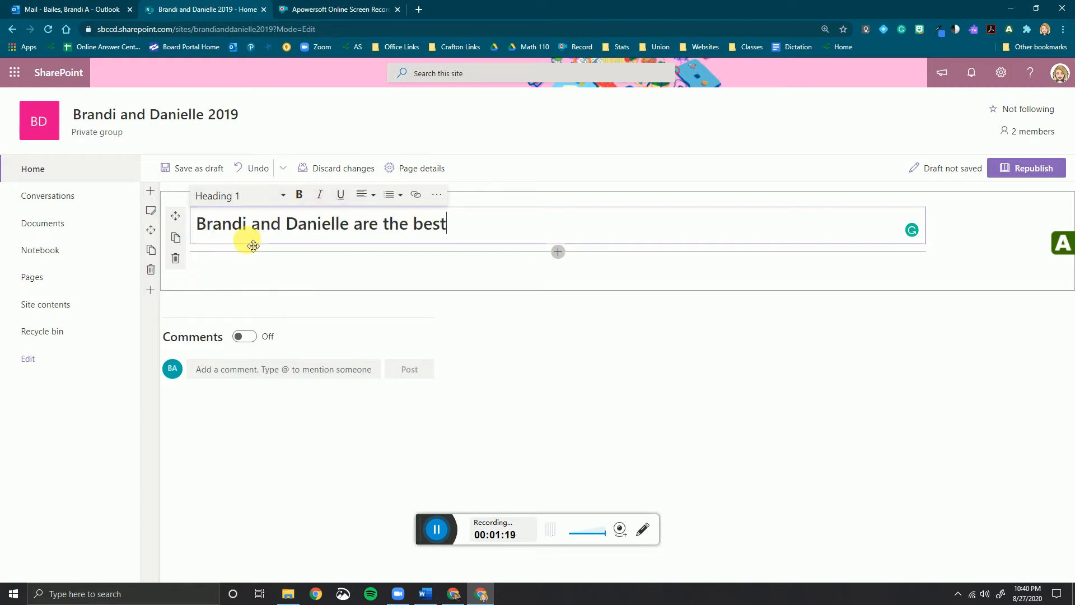
{"action": "left_click", "coordinate": [317, 283]}
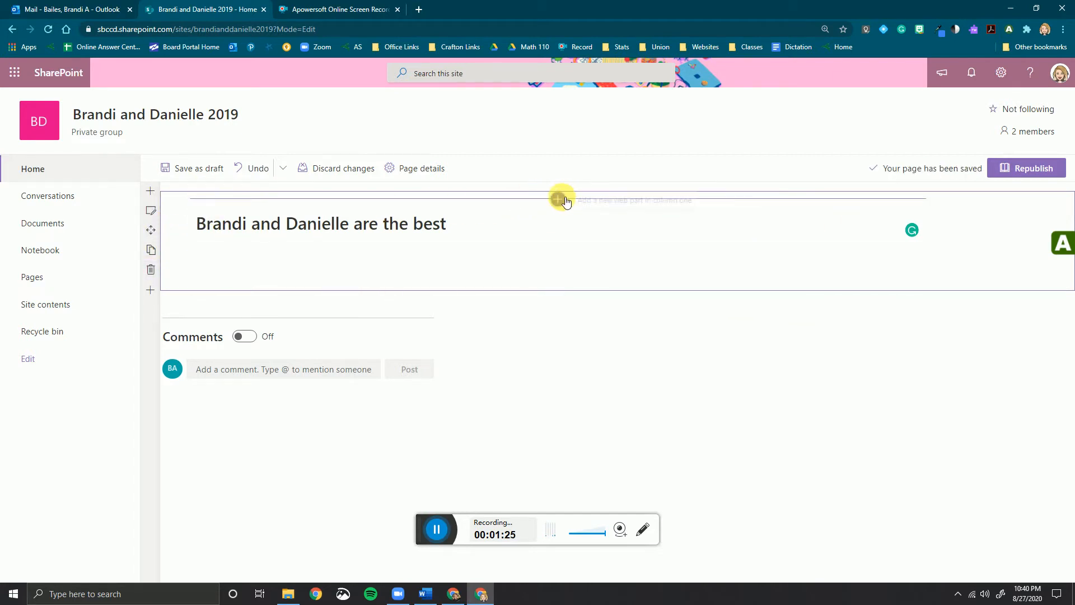
- Add a second text web part reading "A whole list of reasons." and place it below the heading
{"action": "left_click", "coordinate": [558, 199]}
{"action": "left_click", "coordinate": [505, 287]}
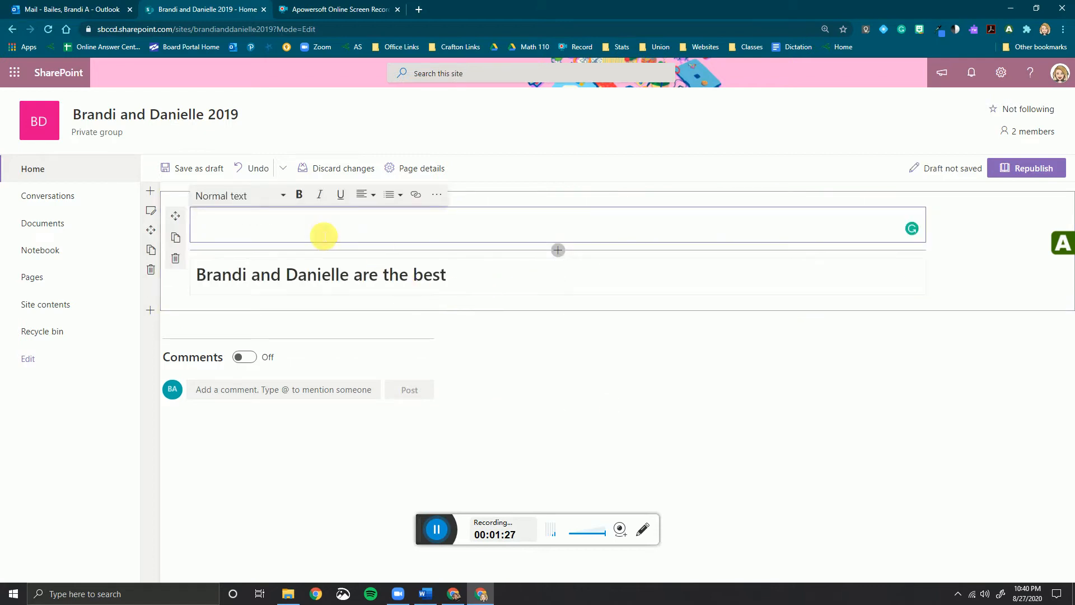
{"action": "left_click", "coordinate": [176, 289]}
{"action": "left_click", "coordinate": [271, 233]}
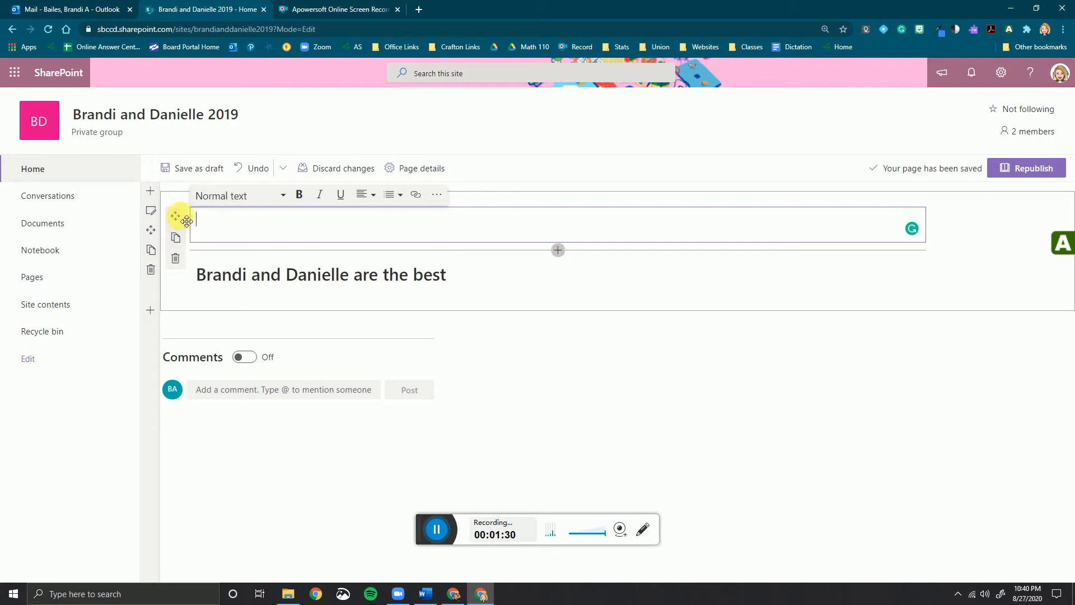
{"action": "left_click_drag", "start_coordinate": [186, 221], "coordinate": [203, 289]}
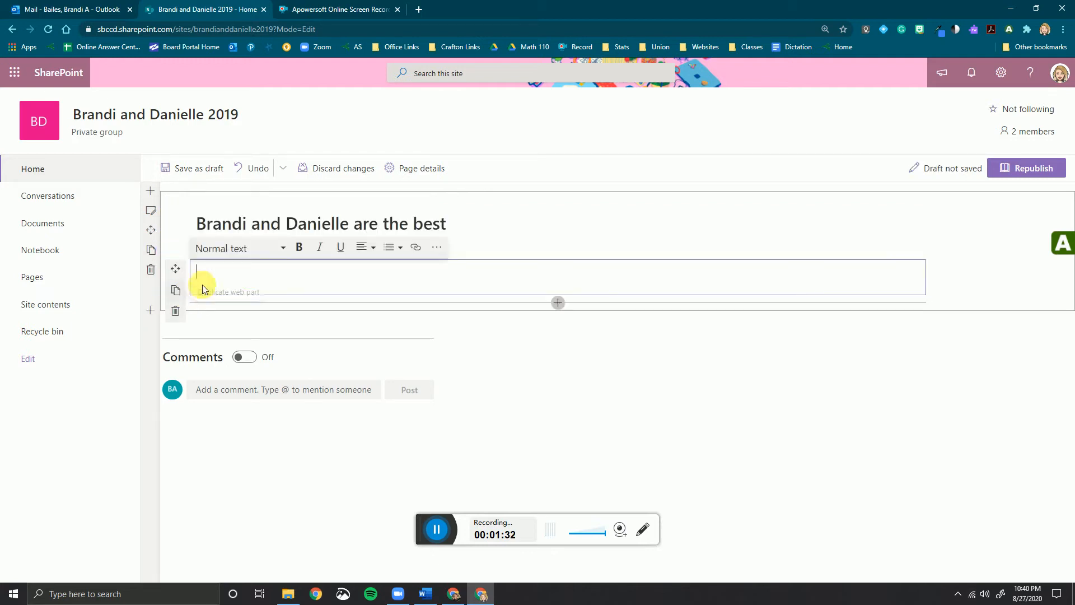
{"action": "left_click", "coordinate": [303, 278]}
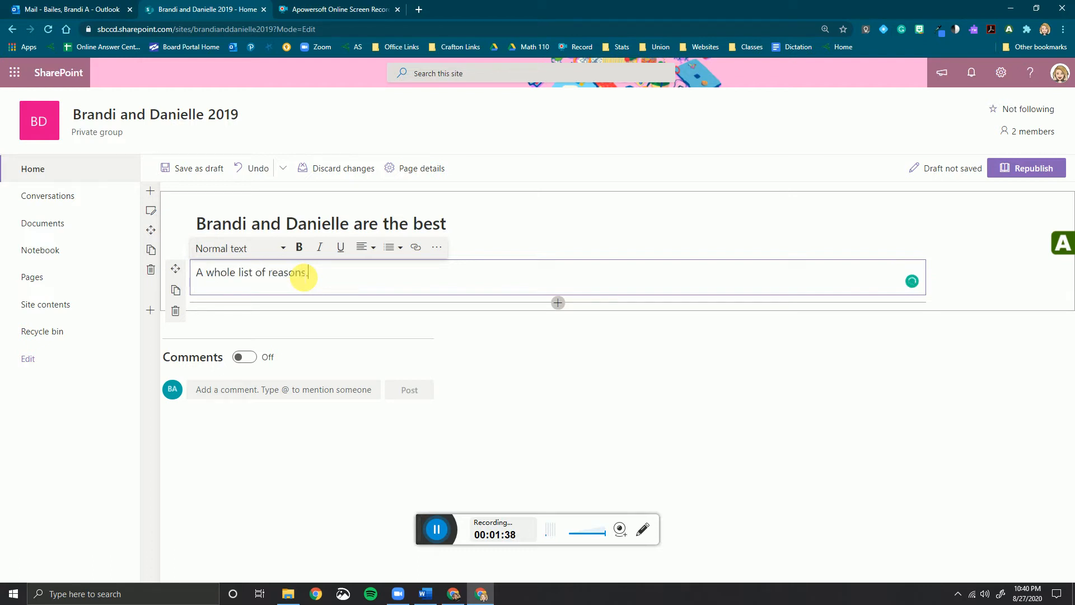
{"action": "left_click", "coordinate": [747, 398]}
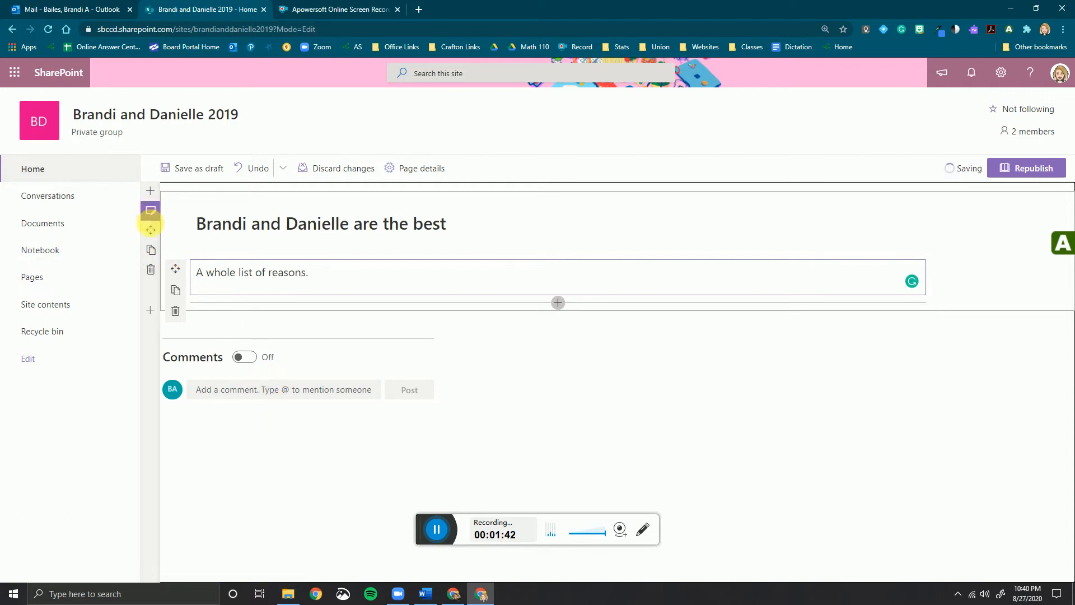
- Add a two-column section and move it below the section with the heading text
{"action": "left_click", "coordinate": [151, 192]}
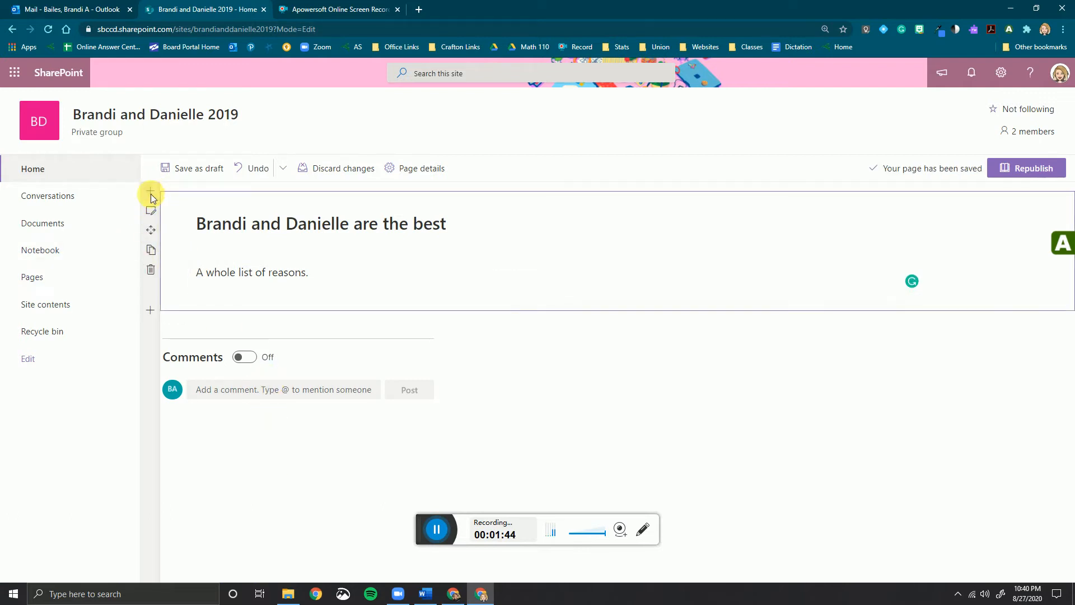
{"action": "left_click", "coordinate": [151, 193]}
{"action": "left_click", "coordinate": [253, 230]}
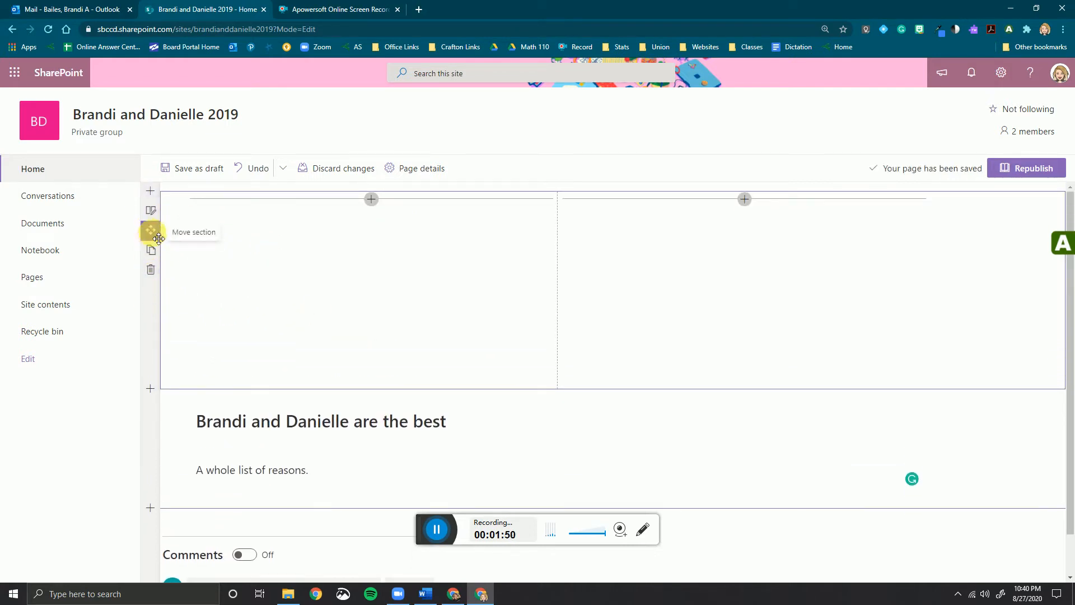
{"action": "left_click_drag", "start_coordinate": [149, 228], "coordinate": [149, 522]}
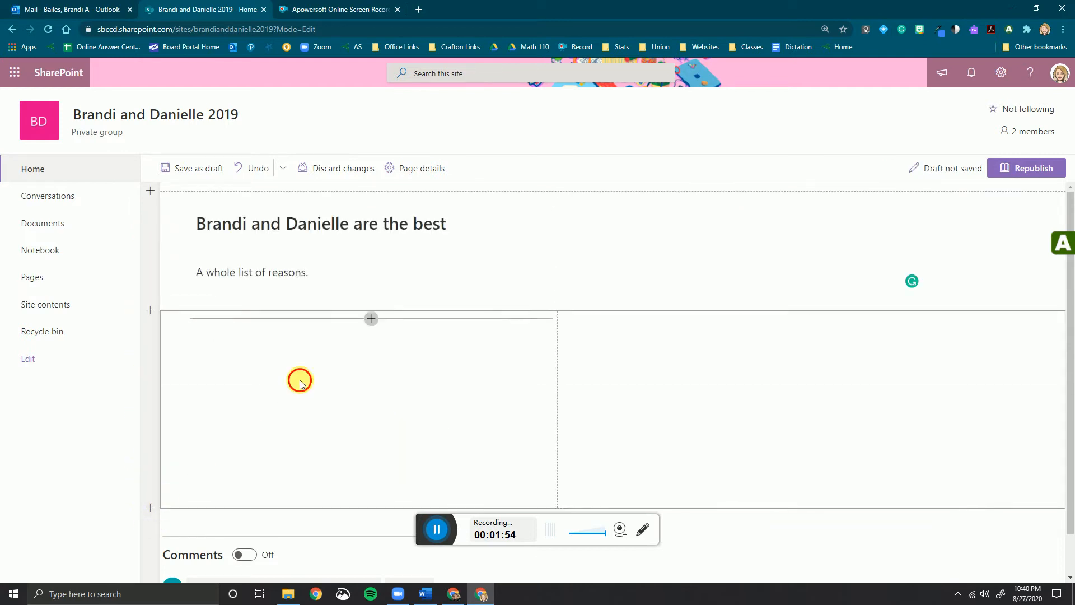
- Insert a File viewer web part in the two-column section's first column, showing the recent document Smart Count SPRING
{"action": "left_click", "coordinate": [375, 323]}
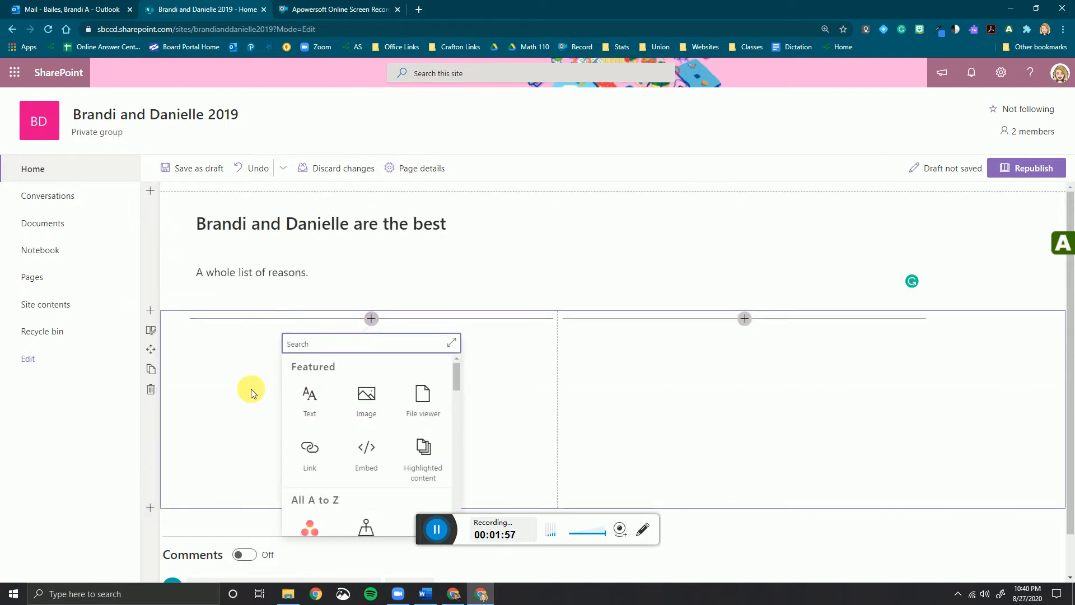
{"action": "scroll", "coordinate": [252, 391], "scroll_direction": "down", "scroll_amount": 1}
{"action": "left_click", "coordinate": [371, 272]}
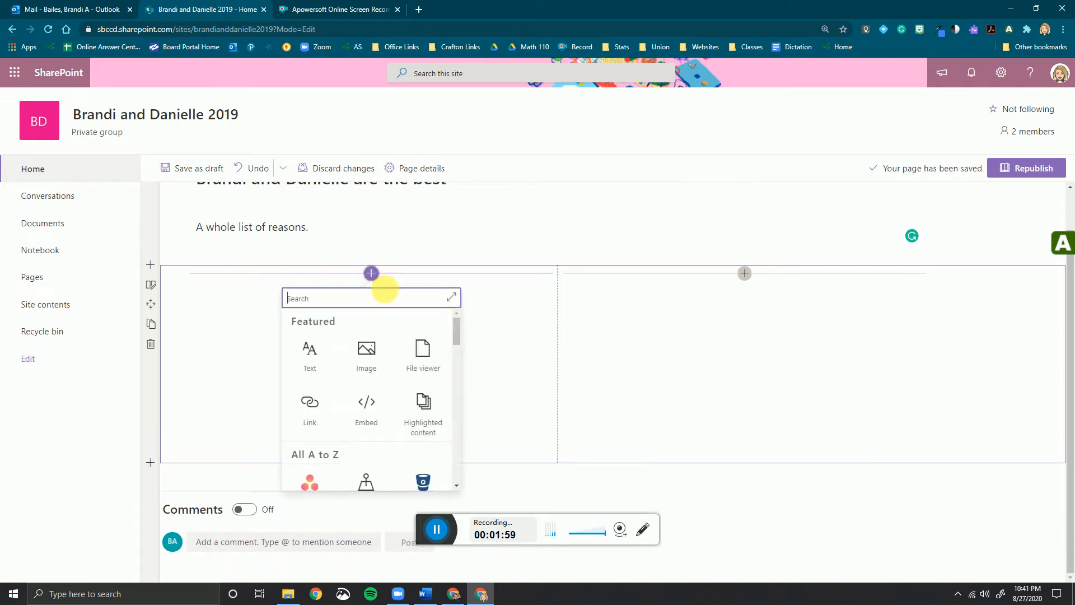
{"action": "scroll", "coordinate": [457, 335], "scroll_direction": "down", "scroll_amount": 1}
{"action": "left_click_drag", "start_coordinate": [456, 335], "coordinate": [458, 320]}
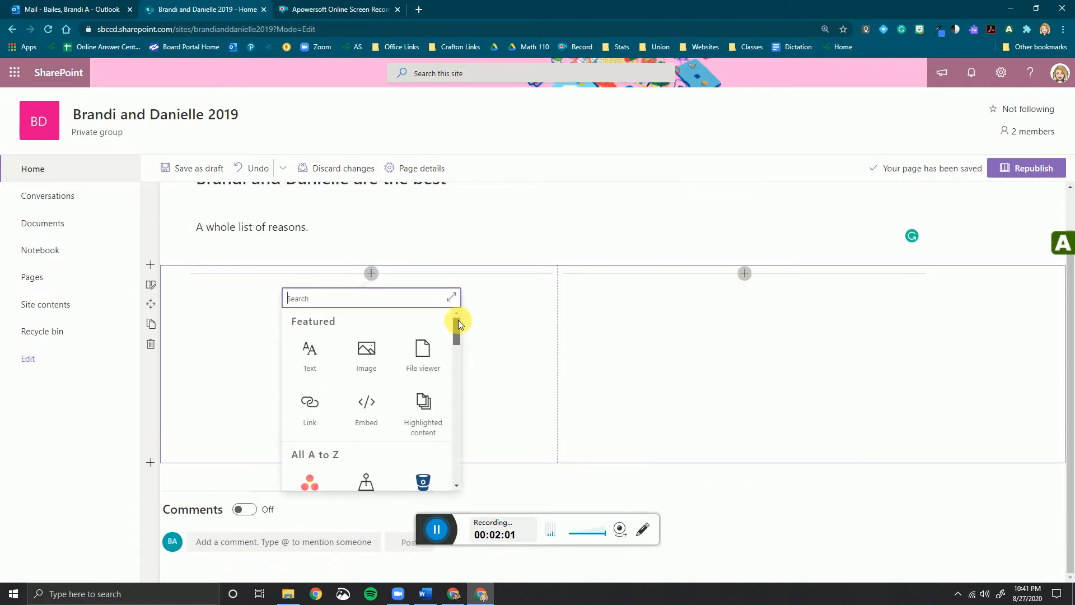
{"action": "left_click", "coordinate": [421, 351]}
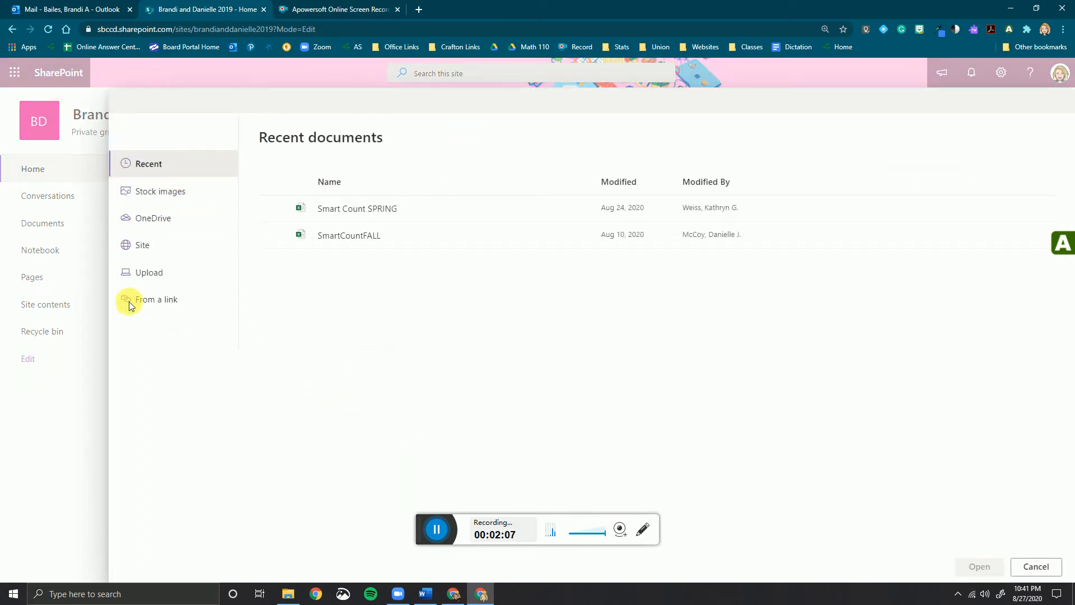
{"action": "left_click", "coordinate": [359, 217]}
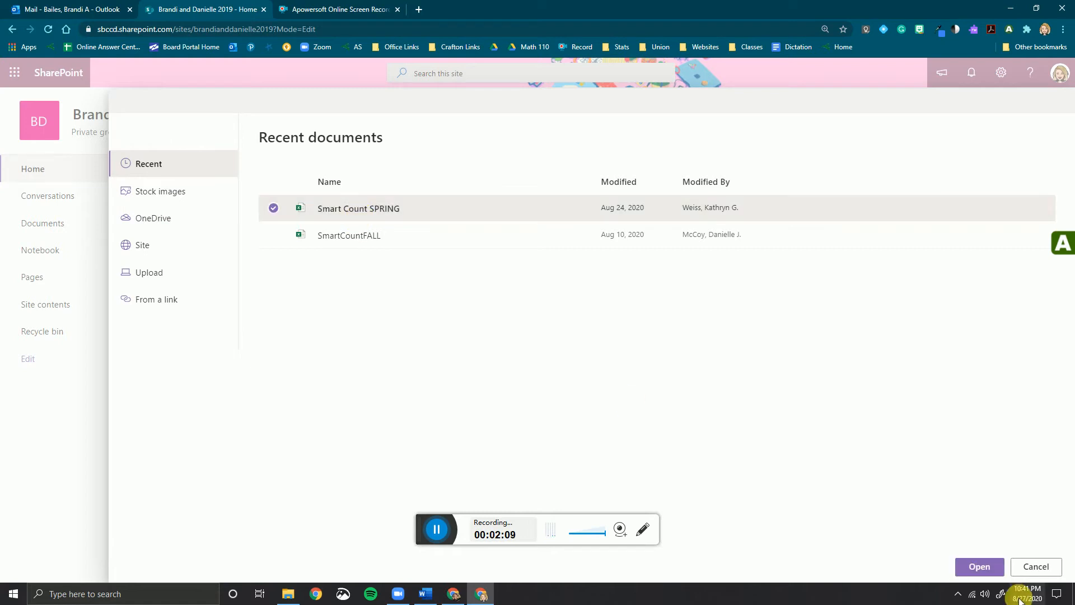
{"action": "left_click", "coordinate": [979, 566]}
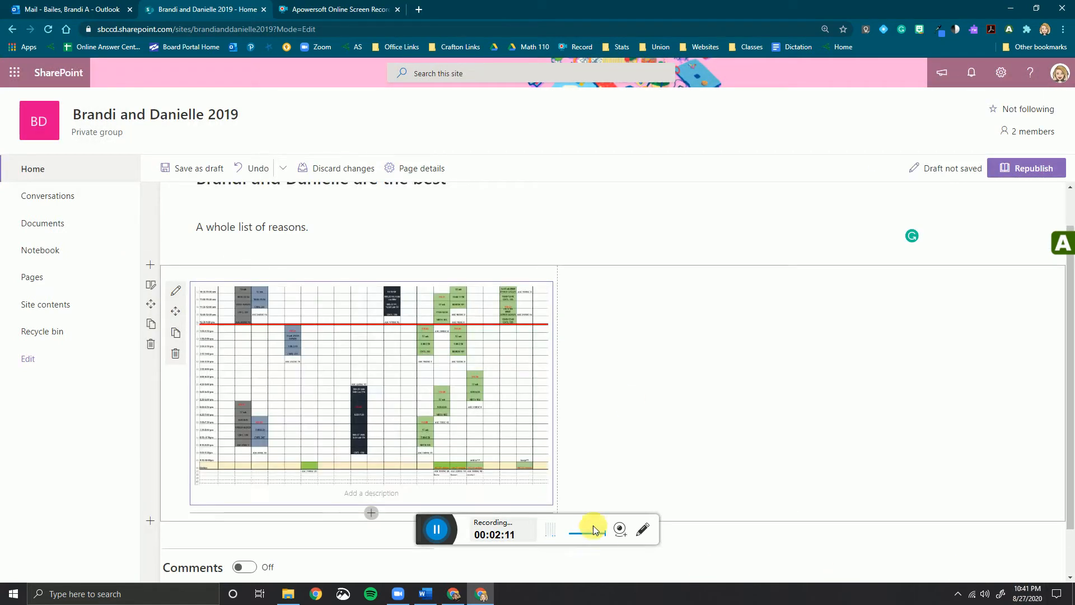
- Insert a Call to action web part in the second column with the text "Math Department Website"
{"action": "left_click", "coordinate": [744, 273]}
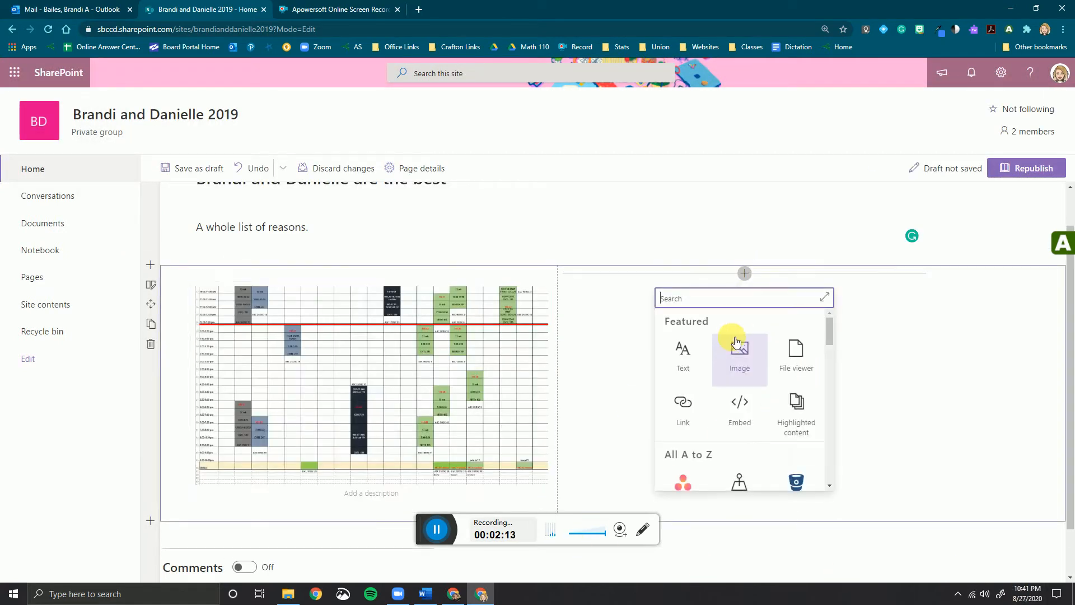
{"action": "scroll", "coordinate": [747, 415], "scroll_direction": "down", "scroll_amount": 3}
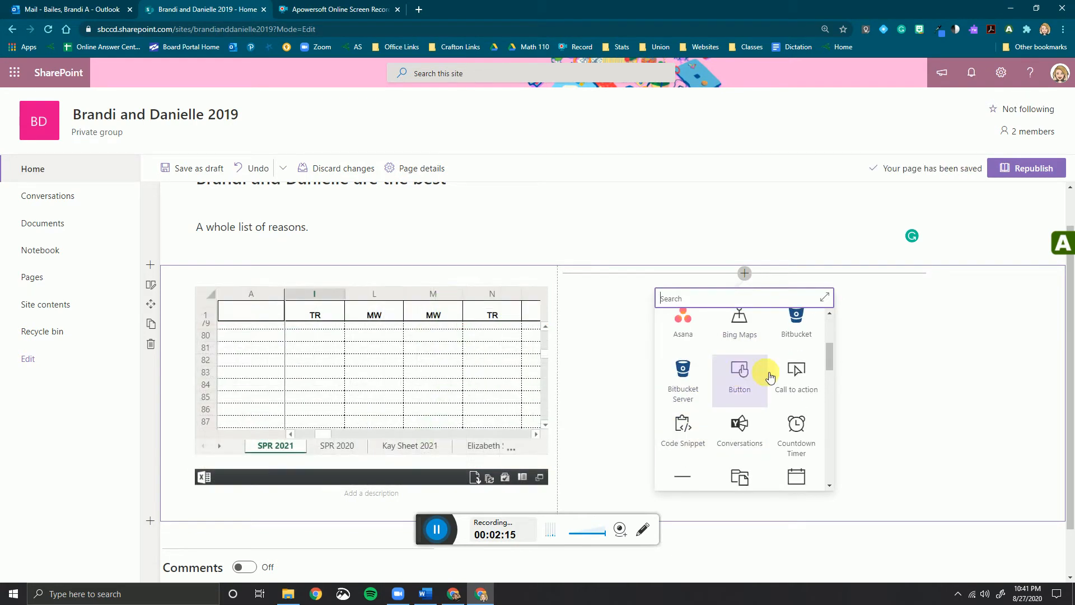
{"action": "left_click", "coordinate": [806, 371]}
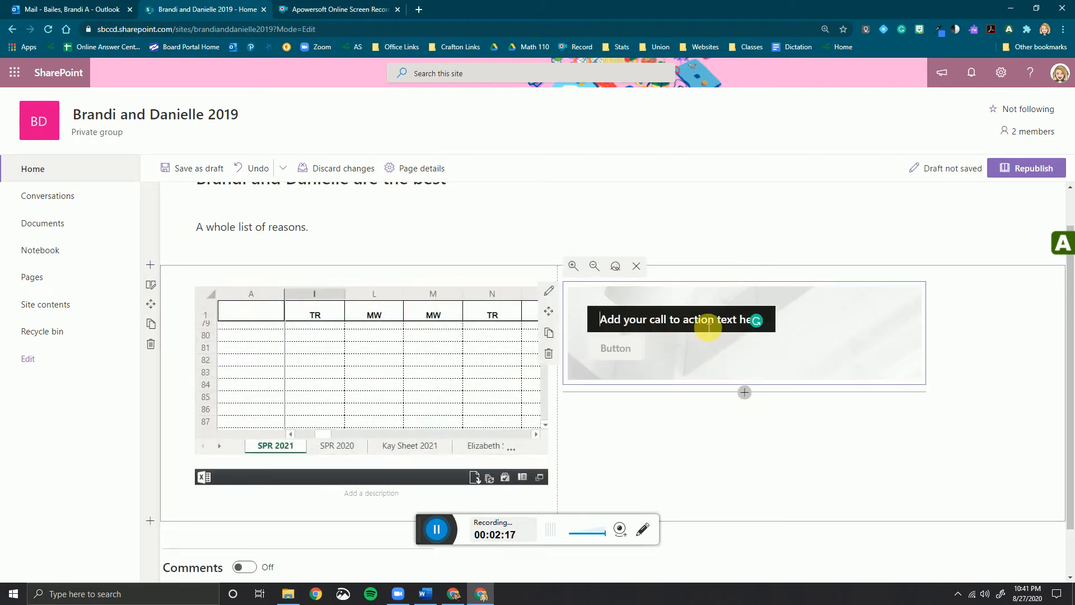
{"action": "type", "text": "Math Depat"}
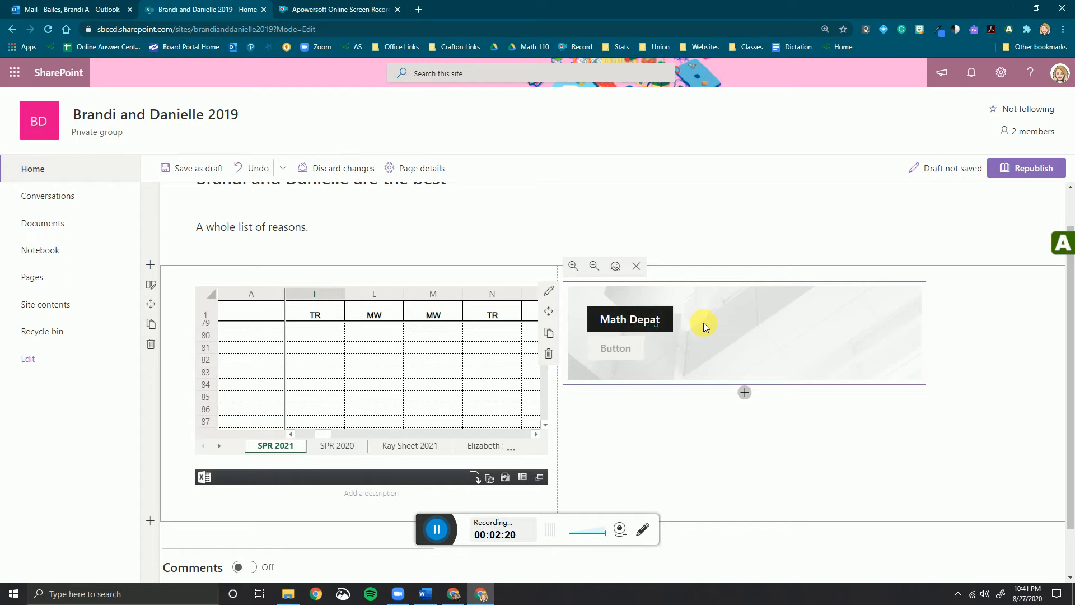
{"action": "key", "text": "BackSpace"}
{"action": "type", "text": "artme"}
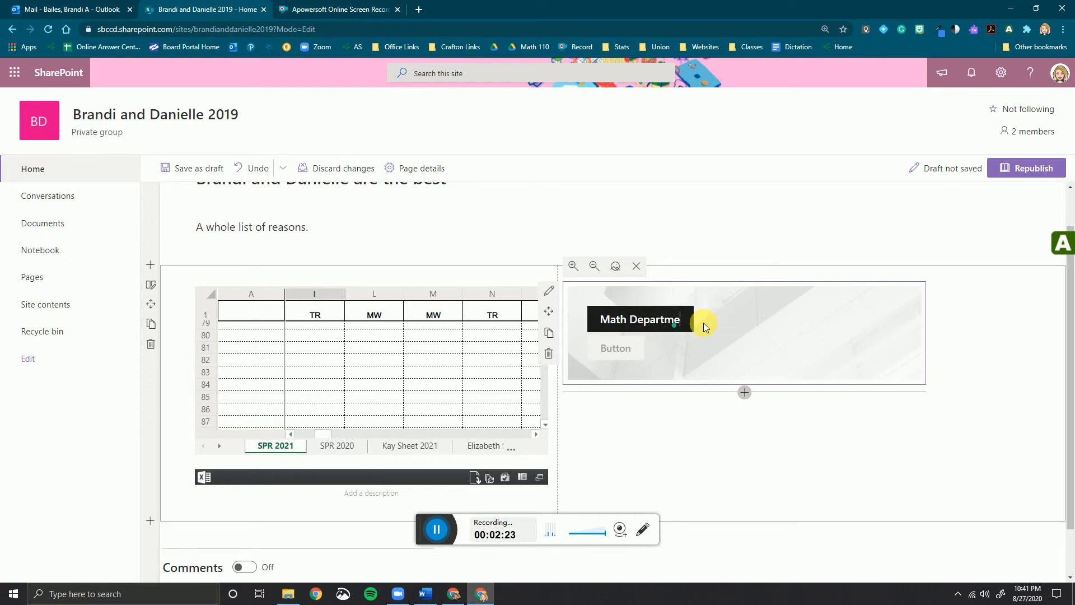
{"action": "type", "text": "nt Web site"}
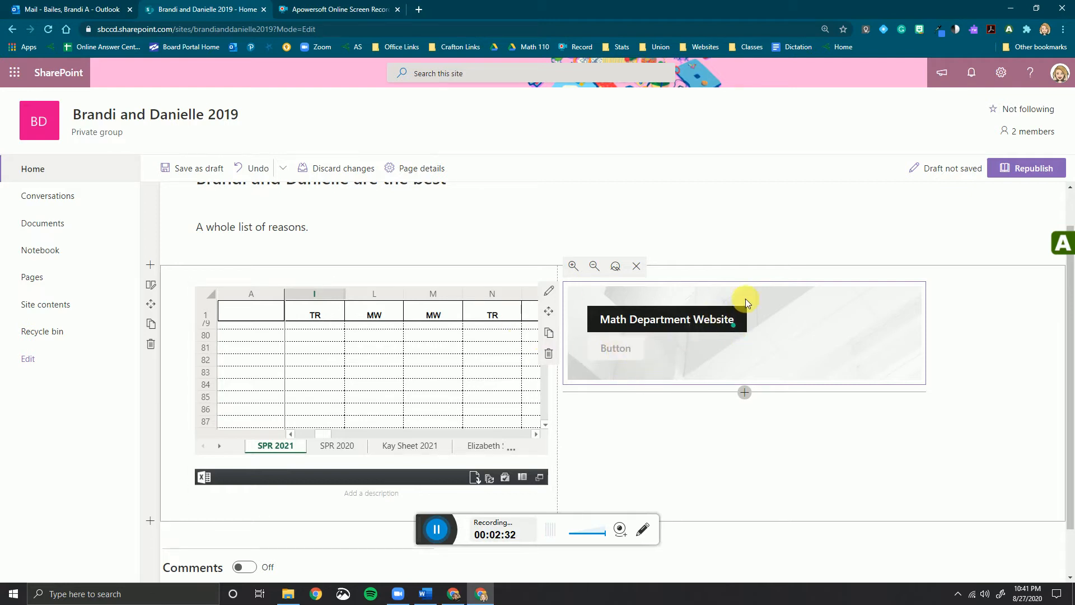
- Give the call to action's button the label "View Website"
{"action": "left_click", "coordinate": [549, 290]}
{"action": "left_click", "coordinate": [945, 196]}
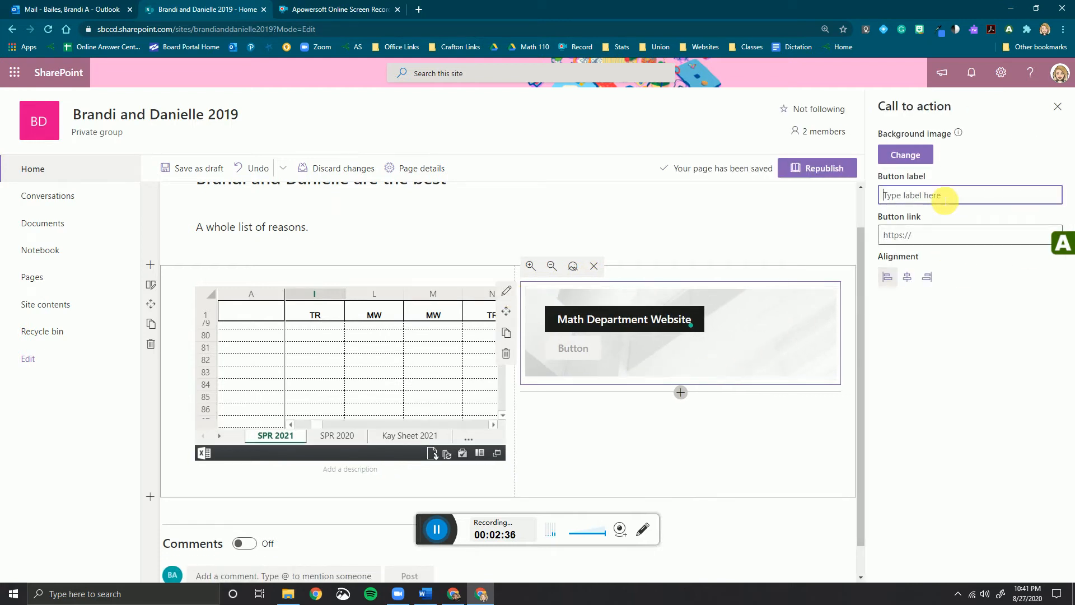
{"action": "type", "text": "View W"}
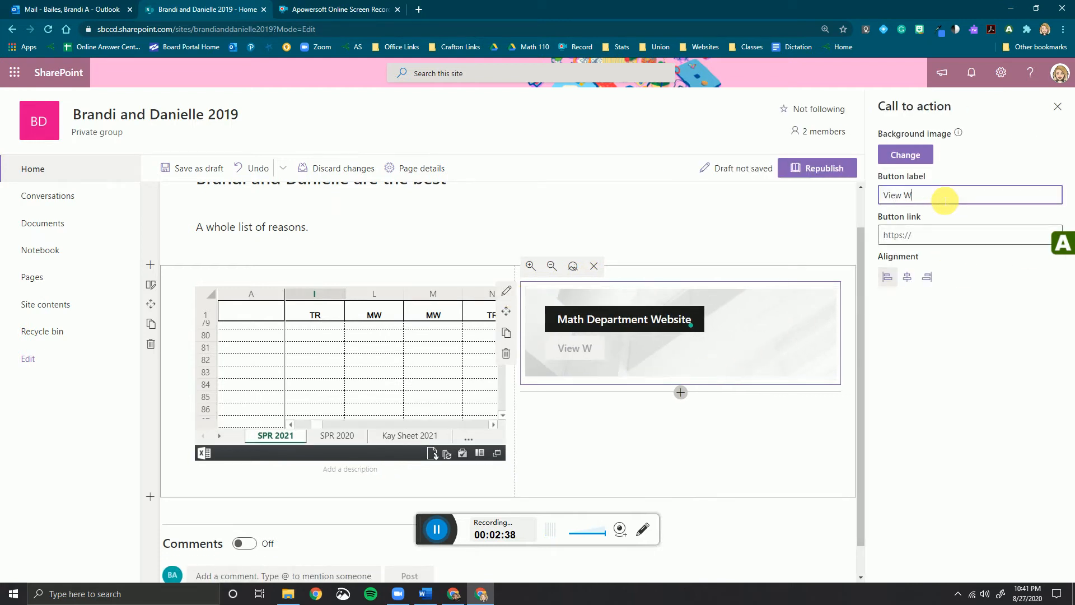
{"action": "type", "text": "ebsite"}
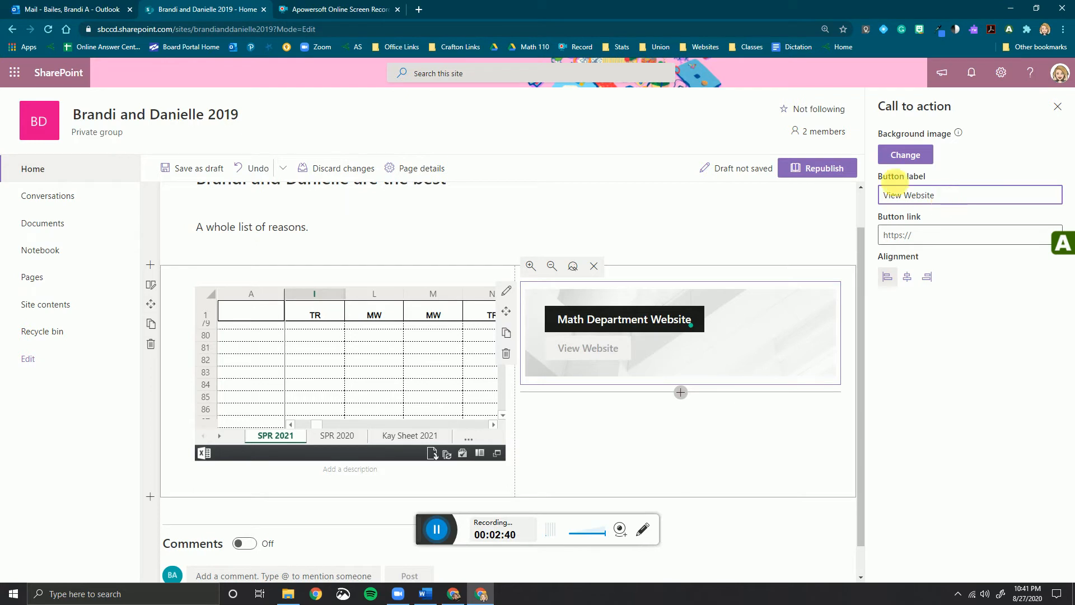
- Copy the web address of the bookmarked Math Dept site and paste it as the call to action's button link
{"action": "left_click", "coordinate": [366, 10]}
{"action": "left_click", "coordinate": [694, 56]}
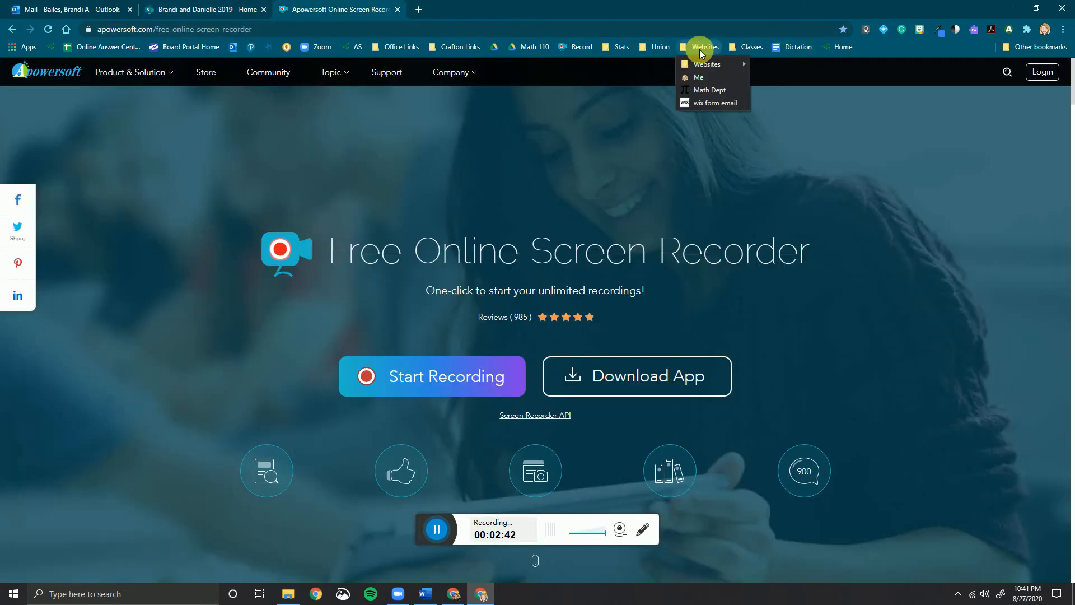
{"action": "left_click", "coordinate": [700, 91]}
{"action": "left_click", "coordinate": [272, 28]}
{"action": "key", "text": "ctrl+c"}
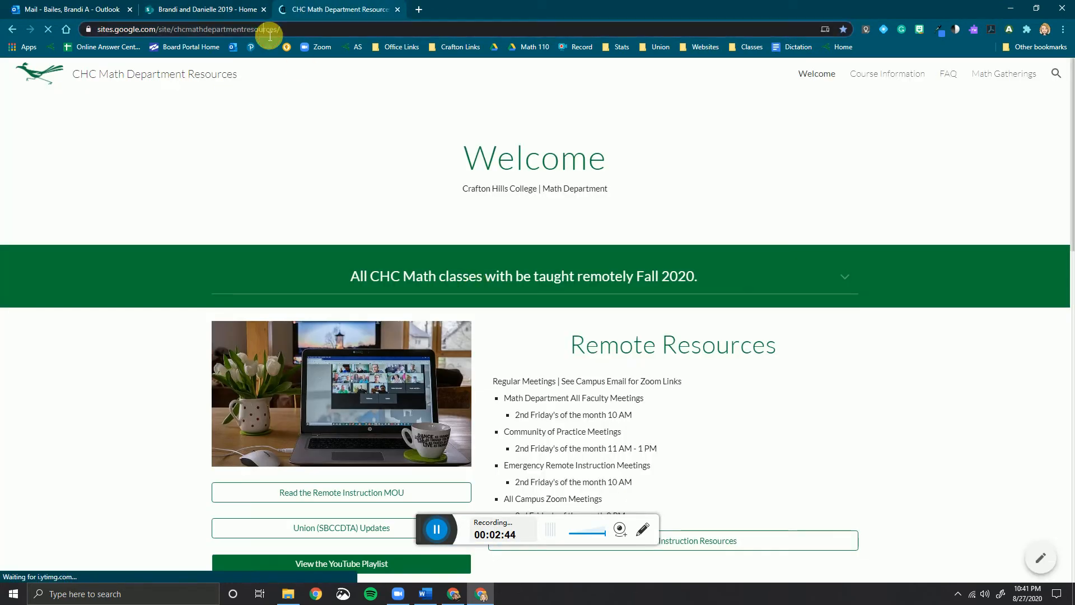
{"action": "left_click", "coordinate": [247, 9]}
{"action": "left_click", "coordinate": [926, 234]}
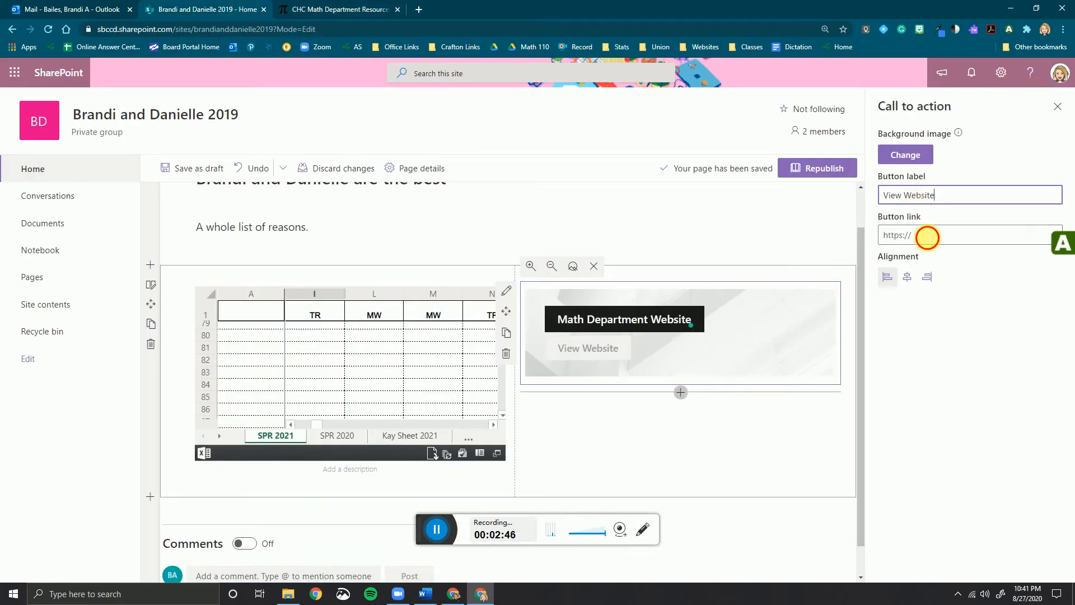
{"action": "key", "text": "ctrl+v"}
- Set the call to action's background to the "Mathematics" chalkboard picture from a web search for "math", and move its focal point to the lower edge
{"action": "left_click", "coordinate": [905, 155]}
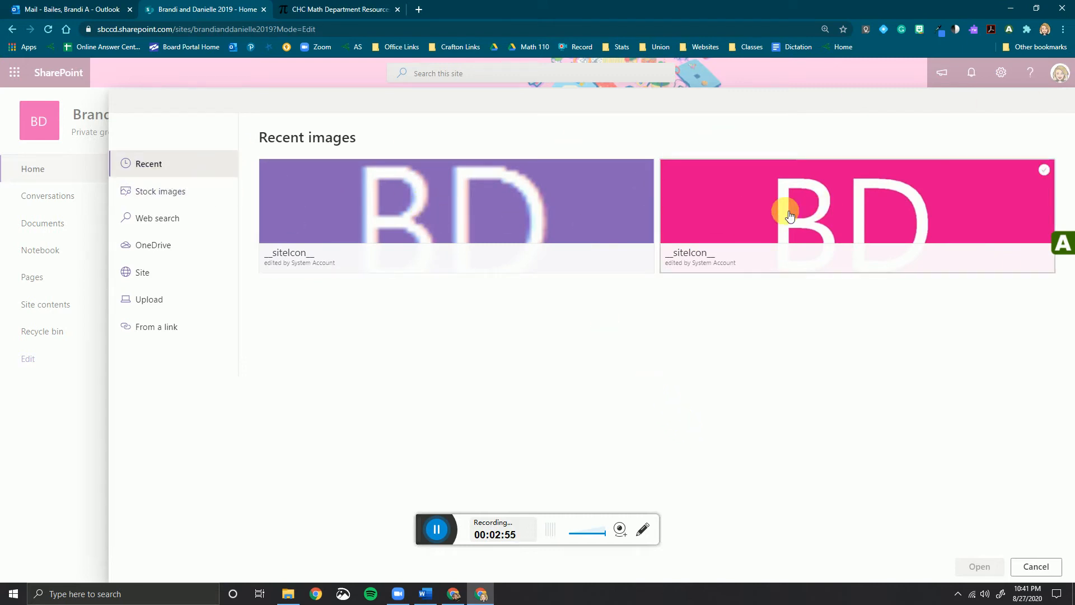
{"action": "left_click", "coordinate": [165, 198]}
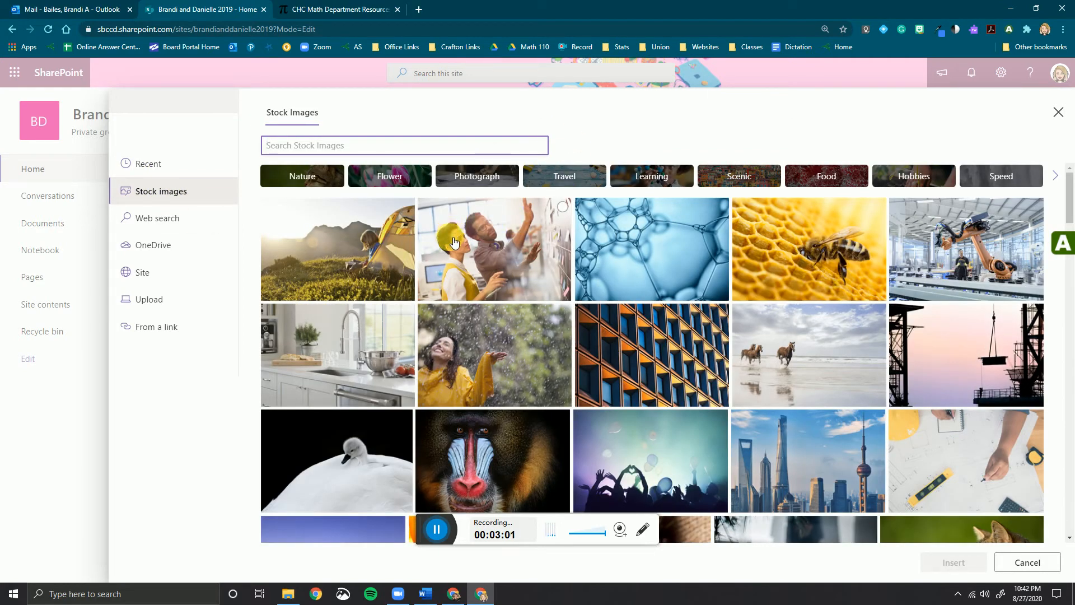
{"action": "left_click", "coordinate": [197, 218]}
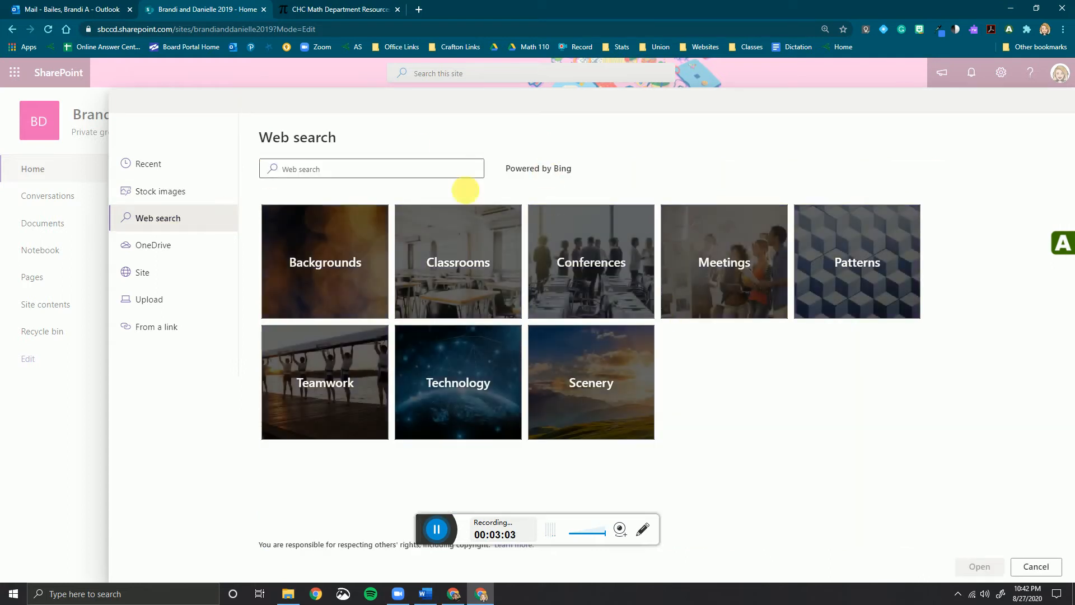
{"action": "left_click", "coordinate": [349, 170]}
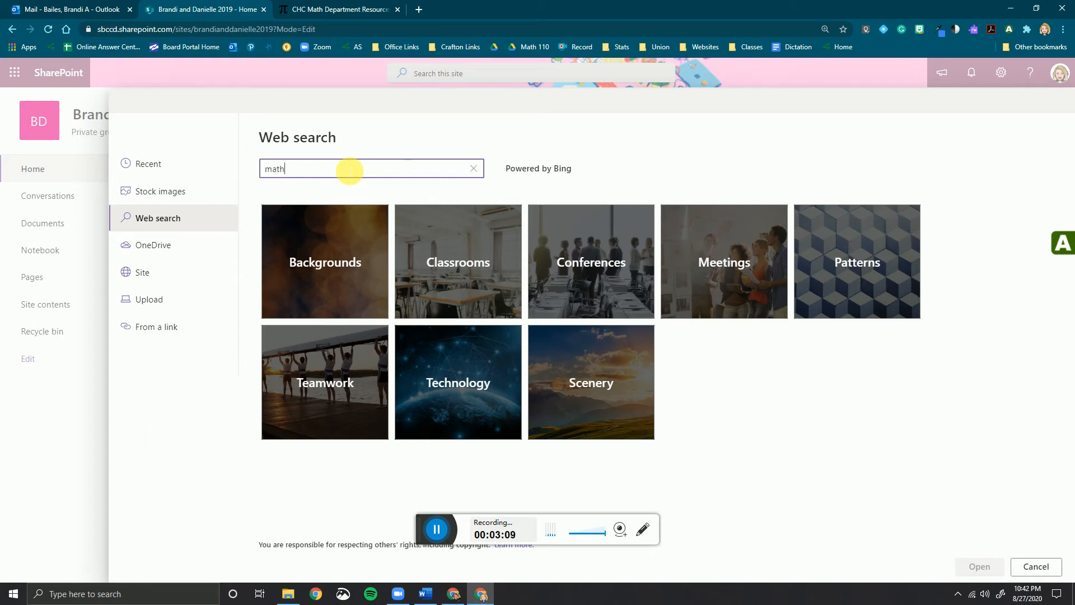
{"action": "key", "text": "Return"}
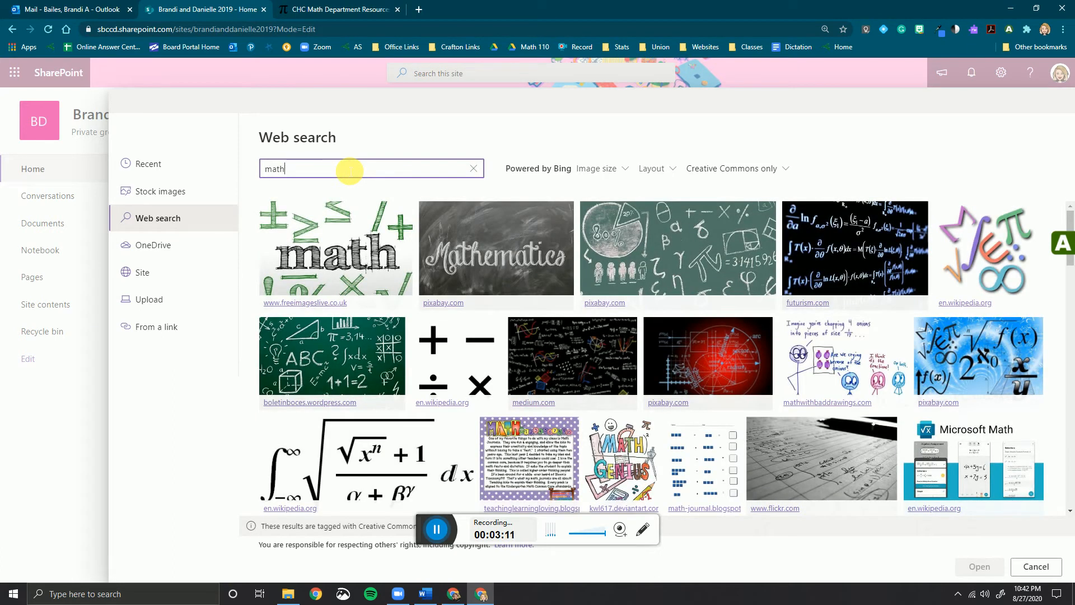
{"action": "left_click", "coordinate": [500, 234]}
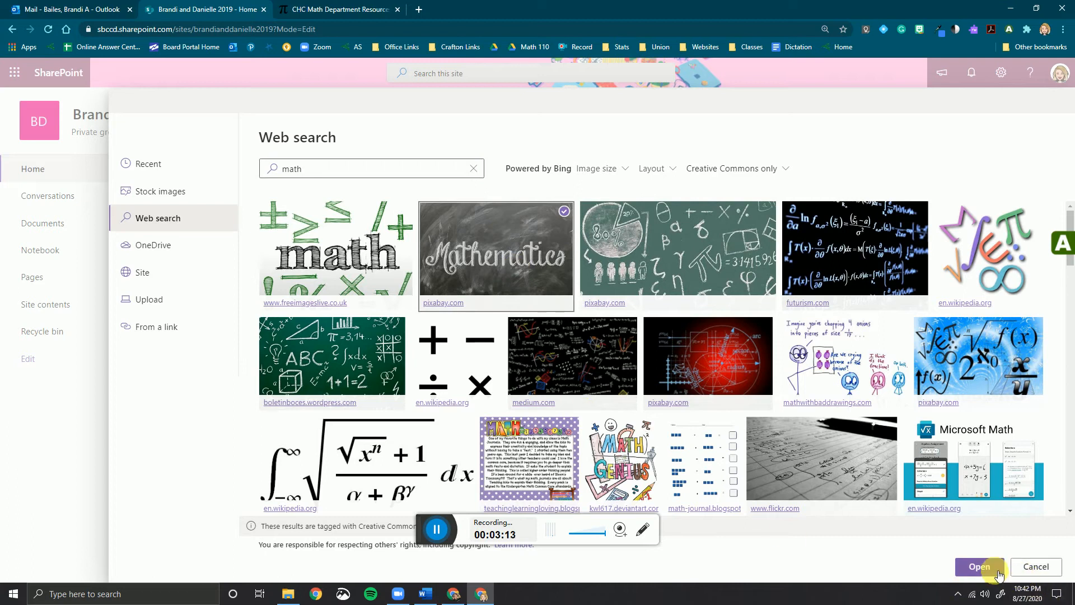
{"action": "left_click", "coordinate": [979, 567]}
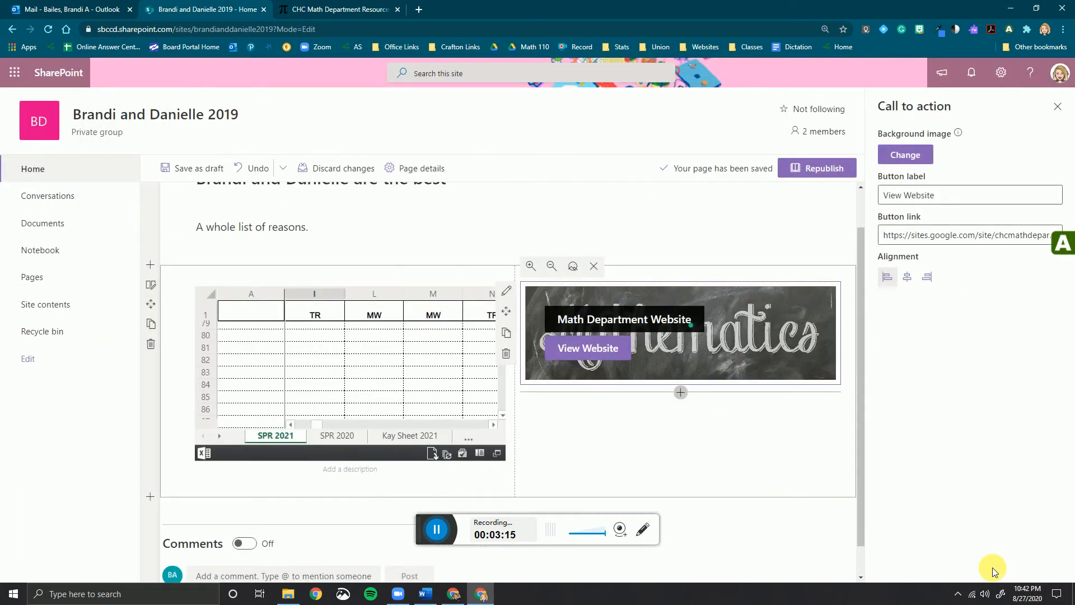
{"action": "left_click", "coordinate": [572, 267]}
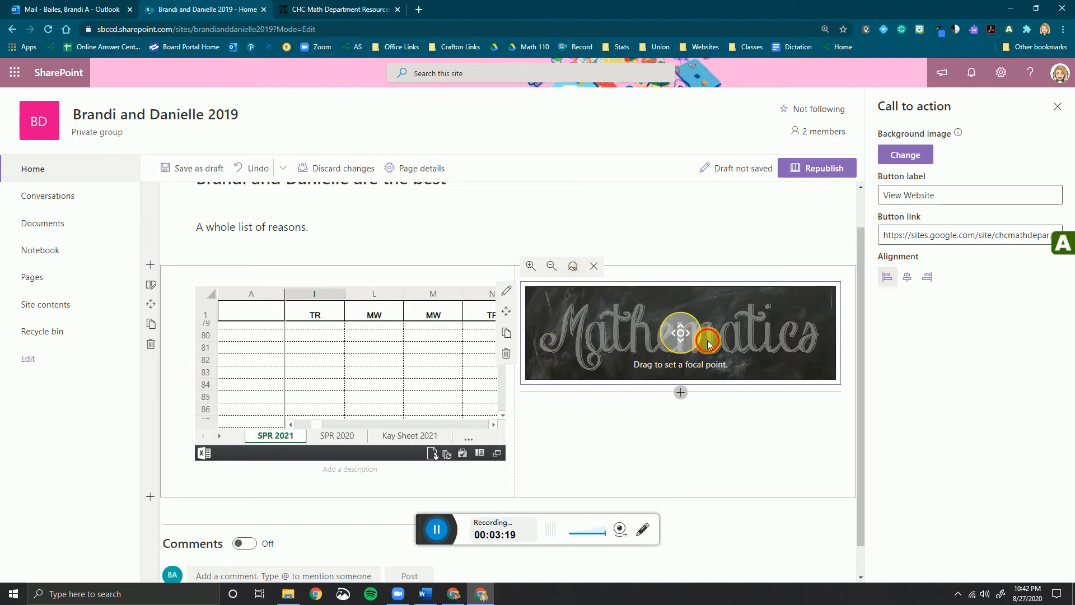
{"action": "mouse_move", "coordinate": [690, 322]}
{"action": "left_mouse_down"}
{"action": "mouse_move", "coordinate": [706, 316]}
{"action": "mouse_move", "coordinate": [704, 384]}
{"action": "left_mouse_up"}
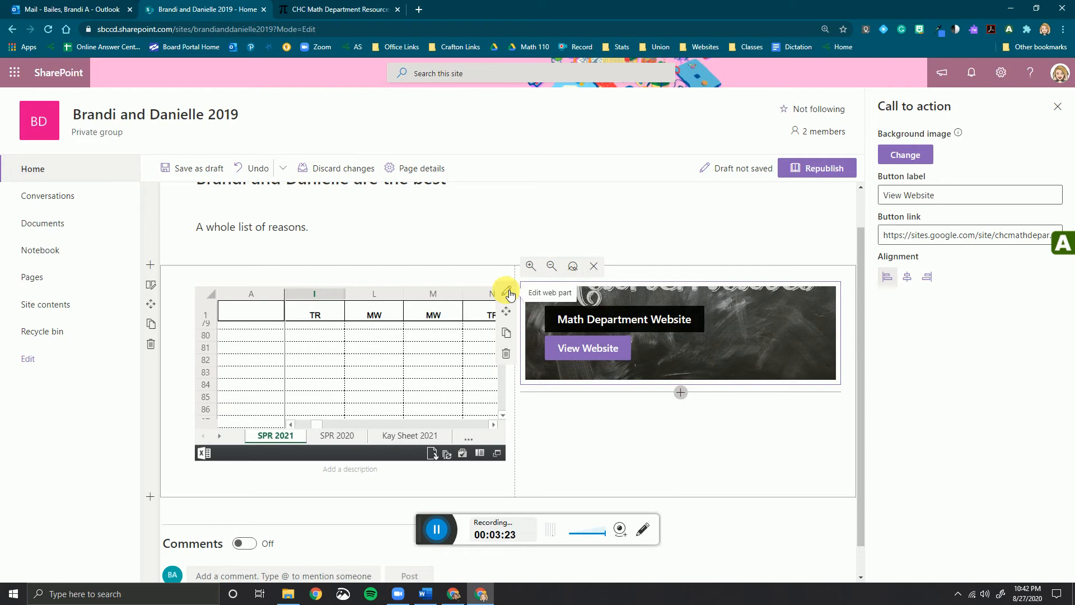
- Replace the call to action's background with the handwritten equations photo from flickr found by a web search for "math", and republish the page
{"action": "left_click", "coordinate": [913, 160]}
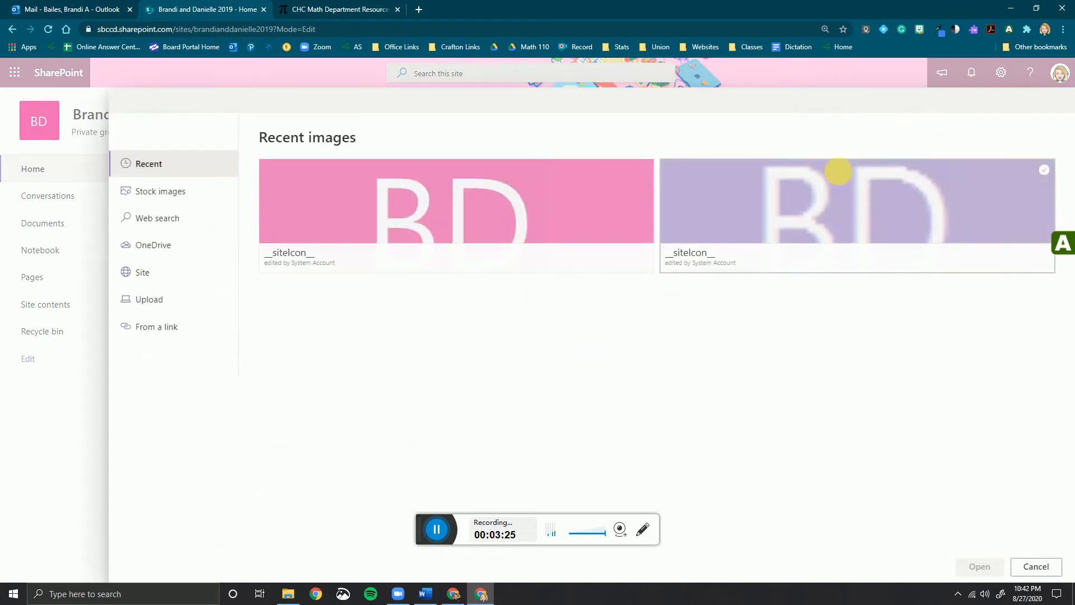
{"action": "left_click", "coordinate": [185, 196]}
{"action": "left_click", "coordinate": [180, 218]}
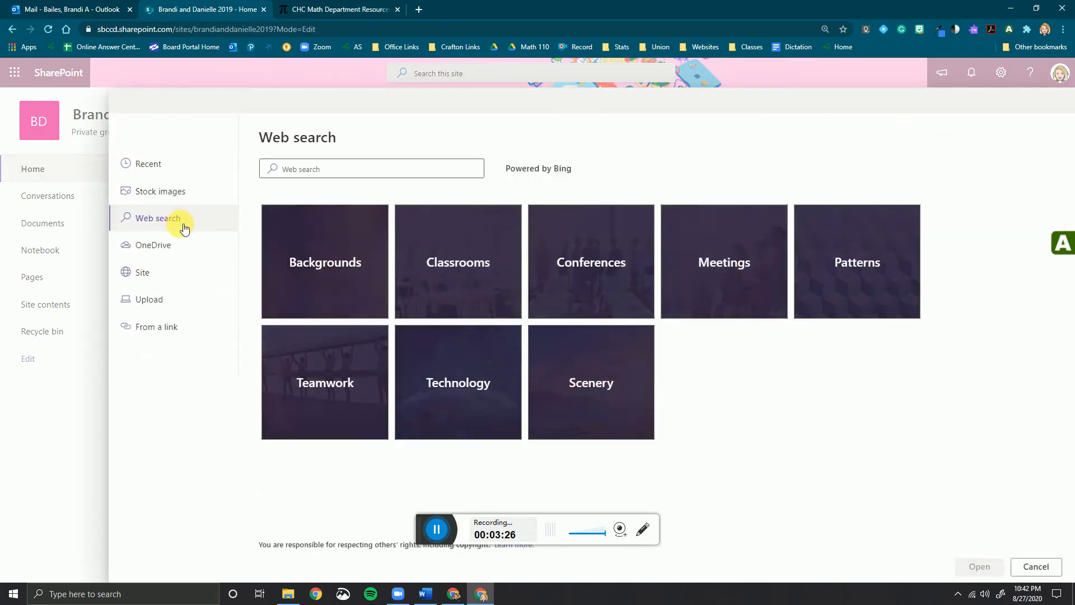
{"action": "left_click", "coordinate": [385, 169]}
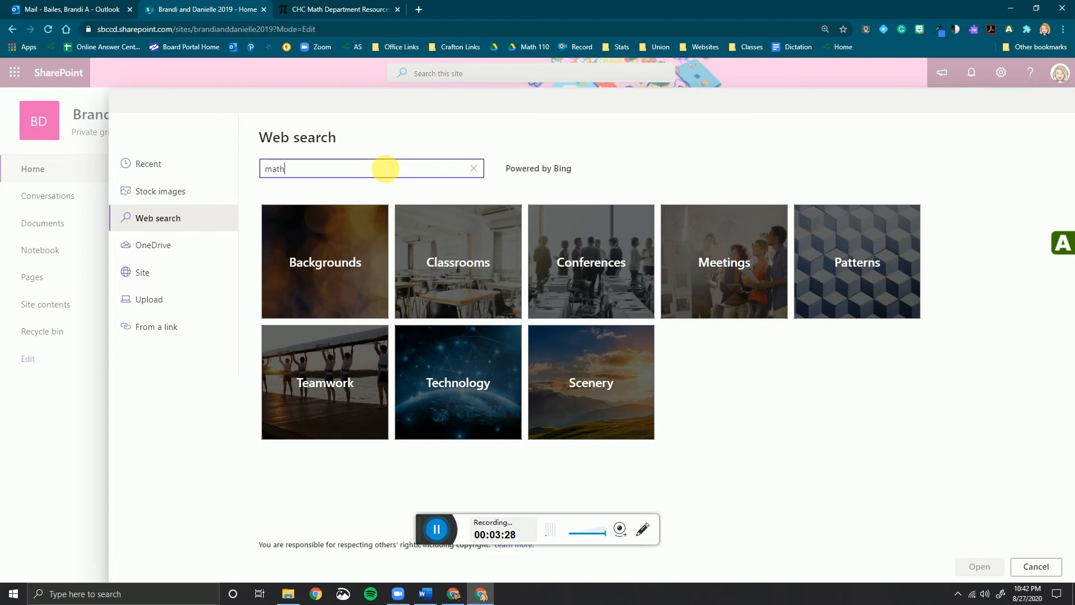
{"action": "key", "text": "Return"}
{"action": "left_click", "coordinate": [864, 469]}
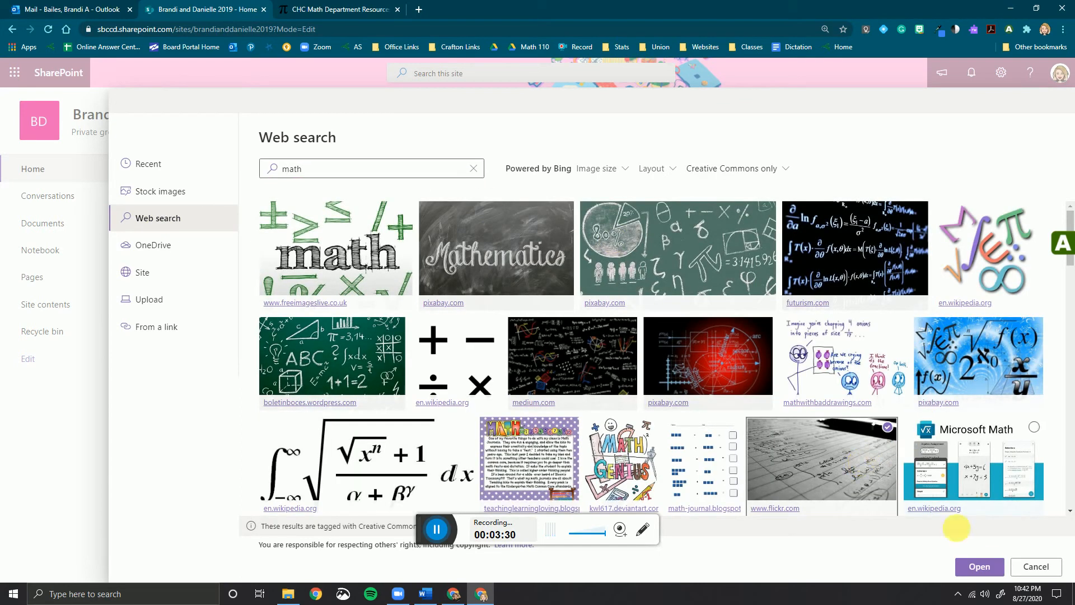
{"action": "left_click", "coordinate": [979, 566]}
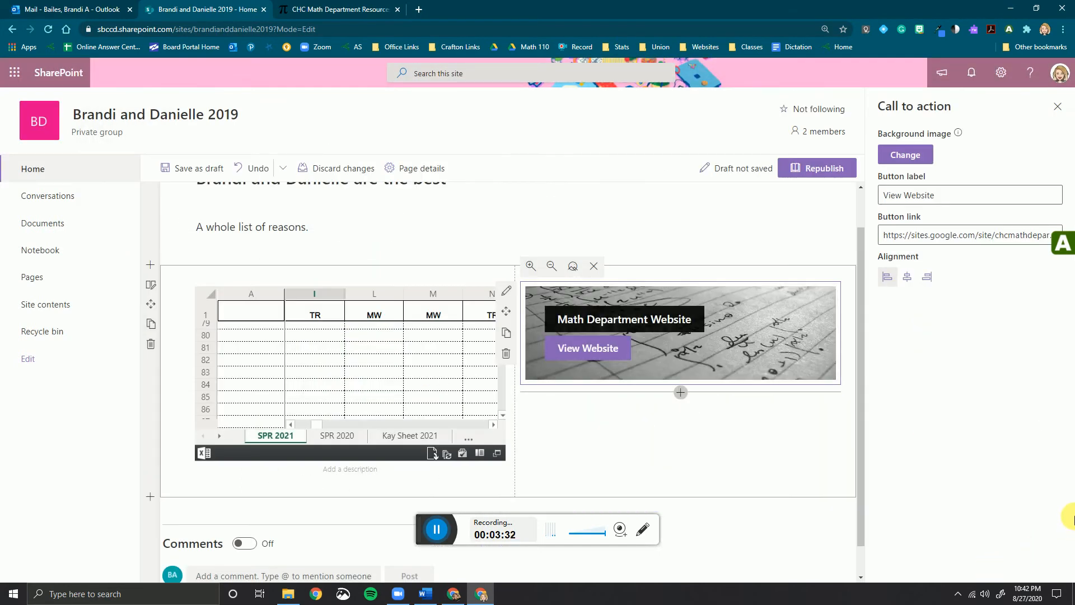
{"action": "left_click", "coordinate": [826, 489]}
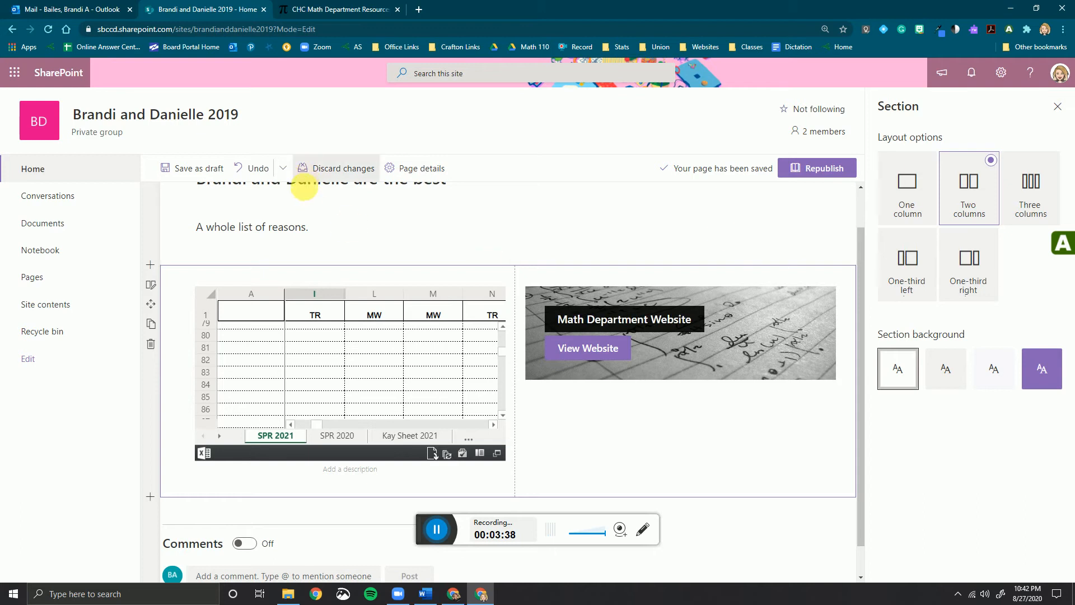
{"action": "left_click", "coordinate": [823, 167]}
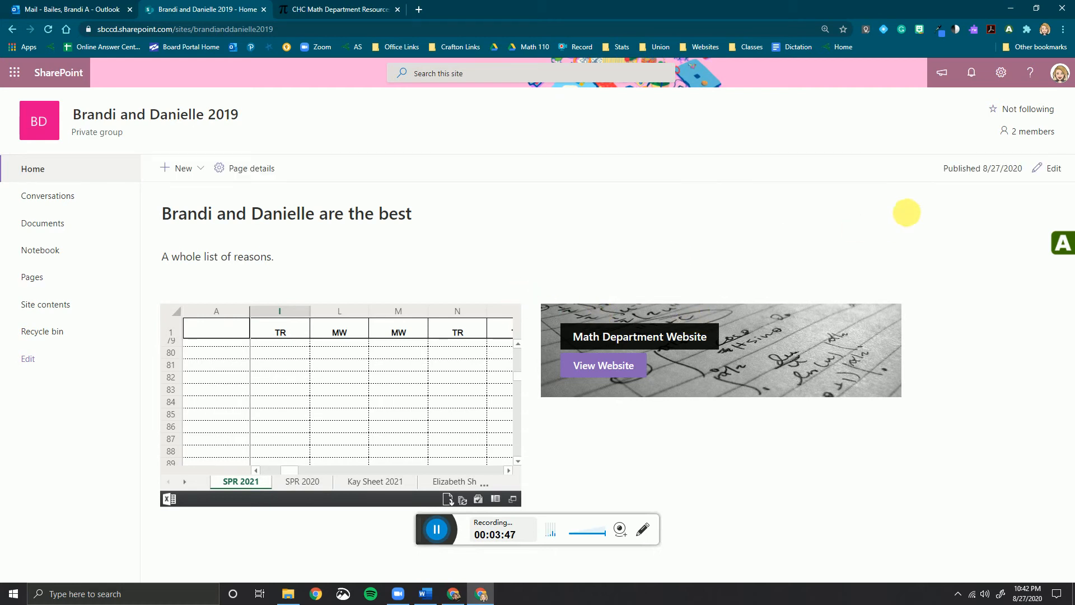
- View the team site's Site Settings page and return to the home page
{"action": "left_click", "coordinate": [1011, 74]}
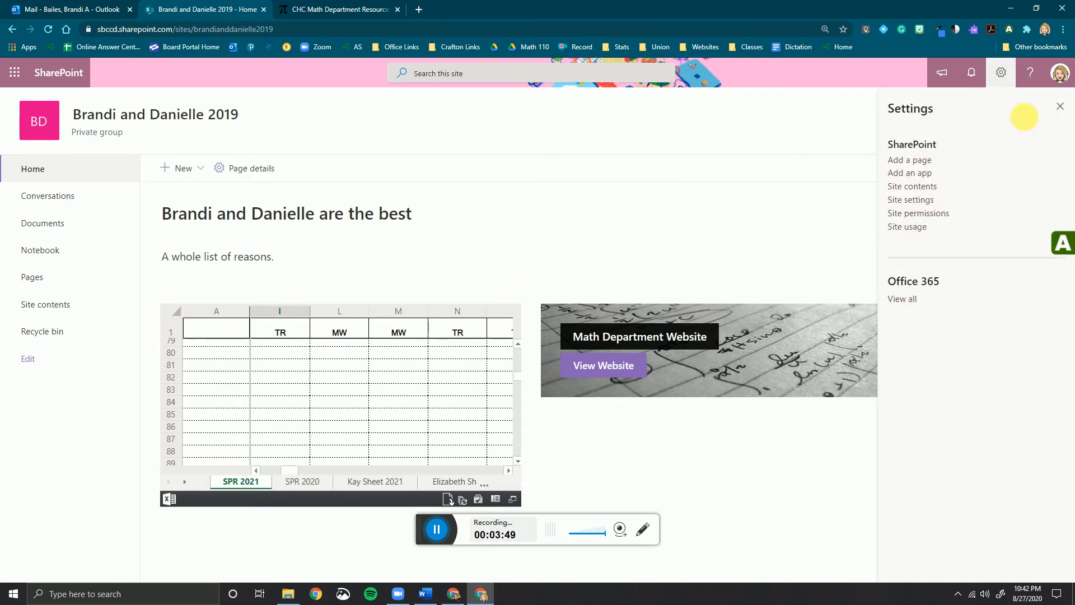
{"action": "left_click", "coordinate": [910, 200]}
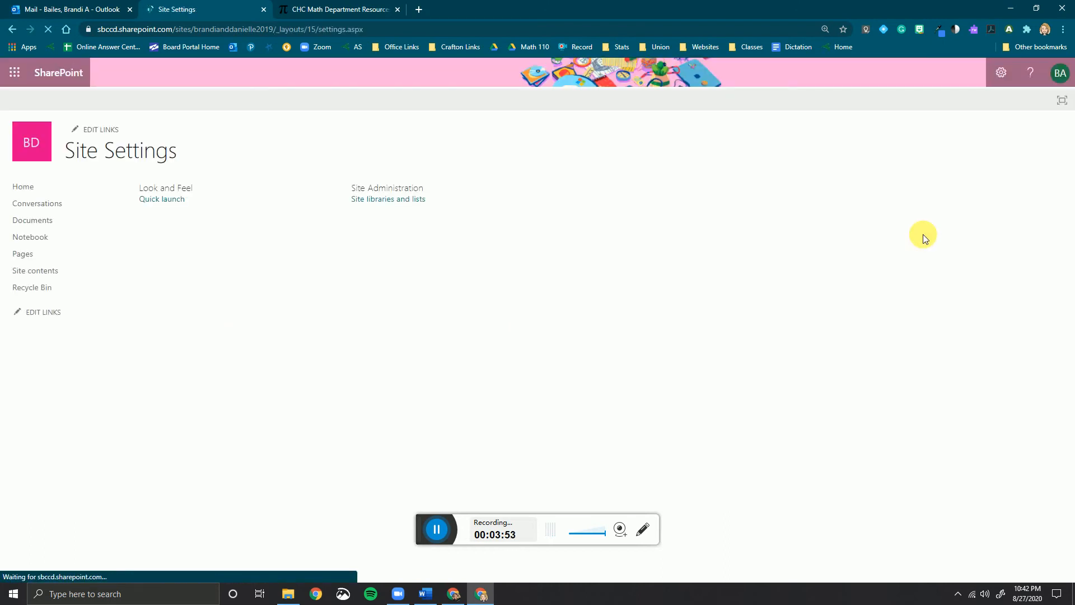
{"action": "left_click", "coordinate": [13, 28]}
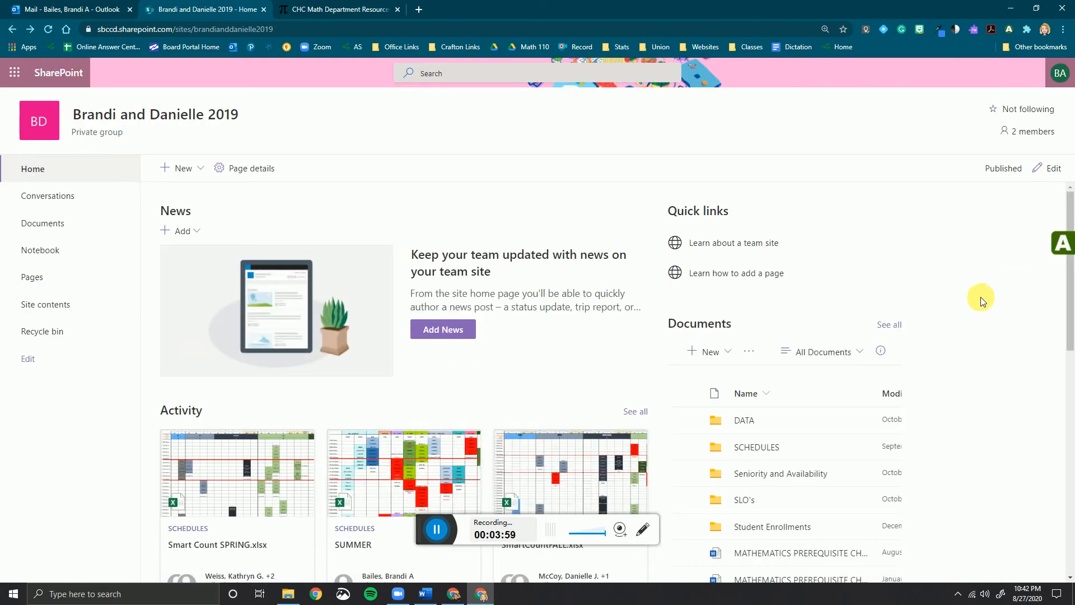
{"action": "left_click", "coordinate": [434, 529]}
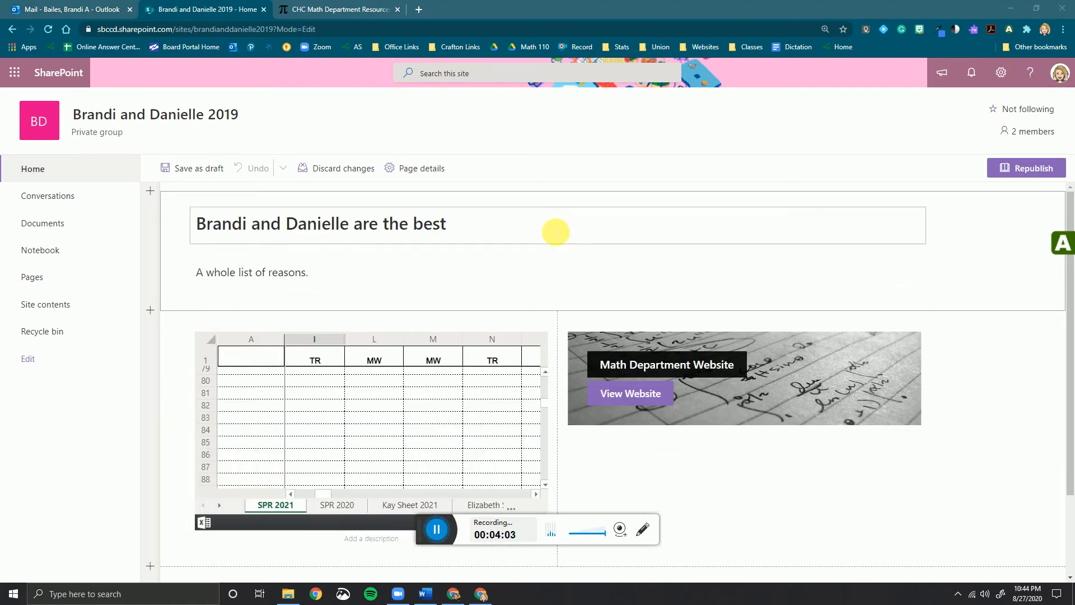
- Upload roadrunner-web.png from the Desktop as the page thumbnail in the page details, and republish the page
{"action": "left_click", "coordinate": [407, 170]}
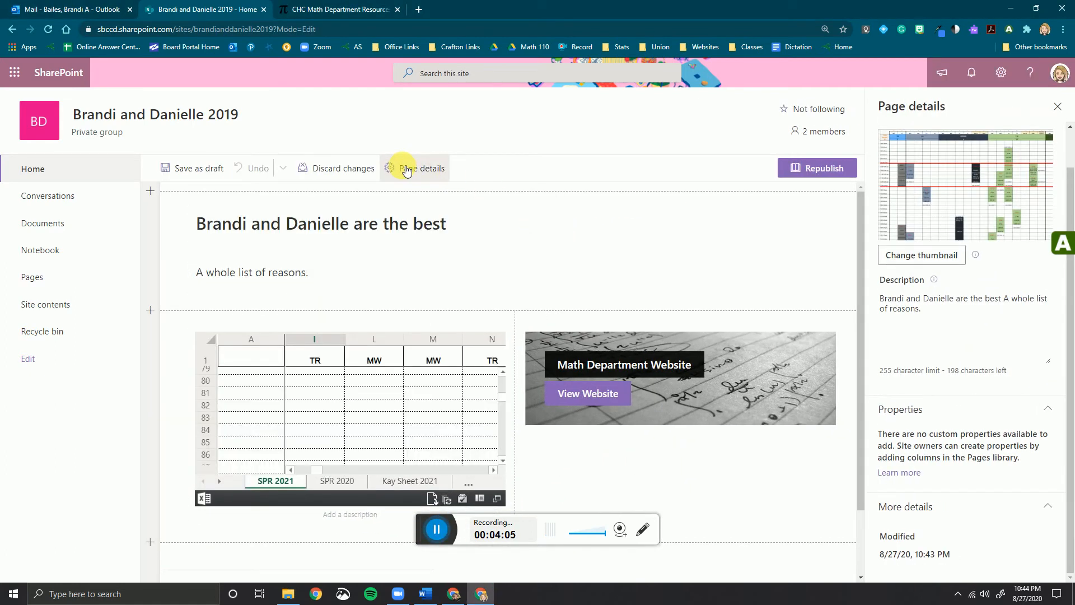
{"action": "left_click", "coordinate": [920, 255]}
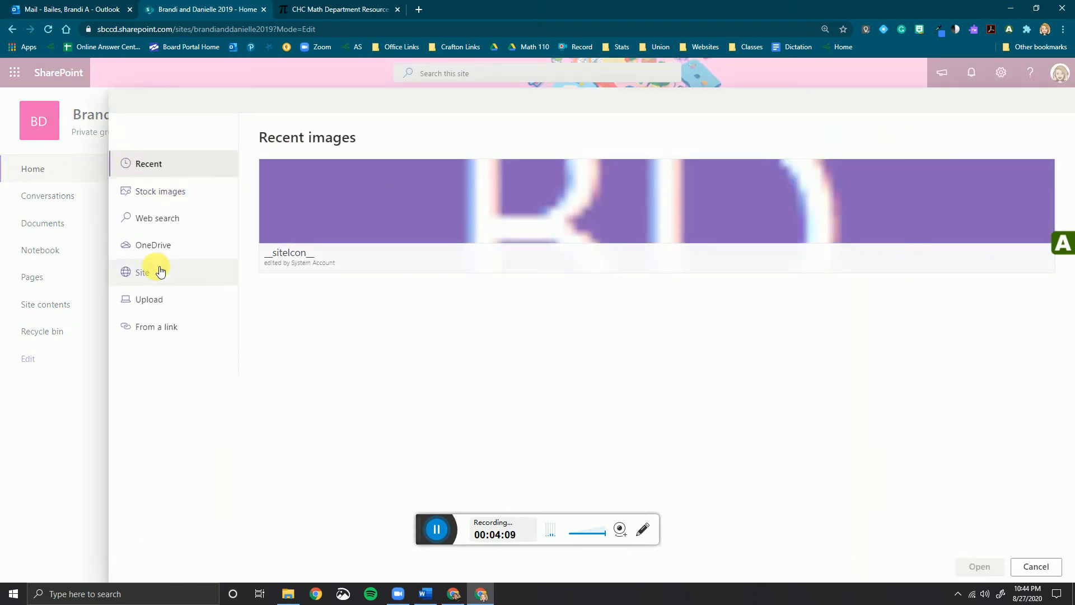
{"action": "left_click", "coordinate": [167, 303]}
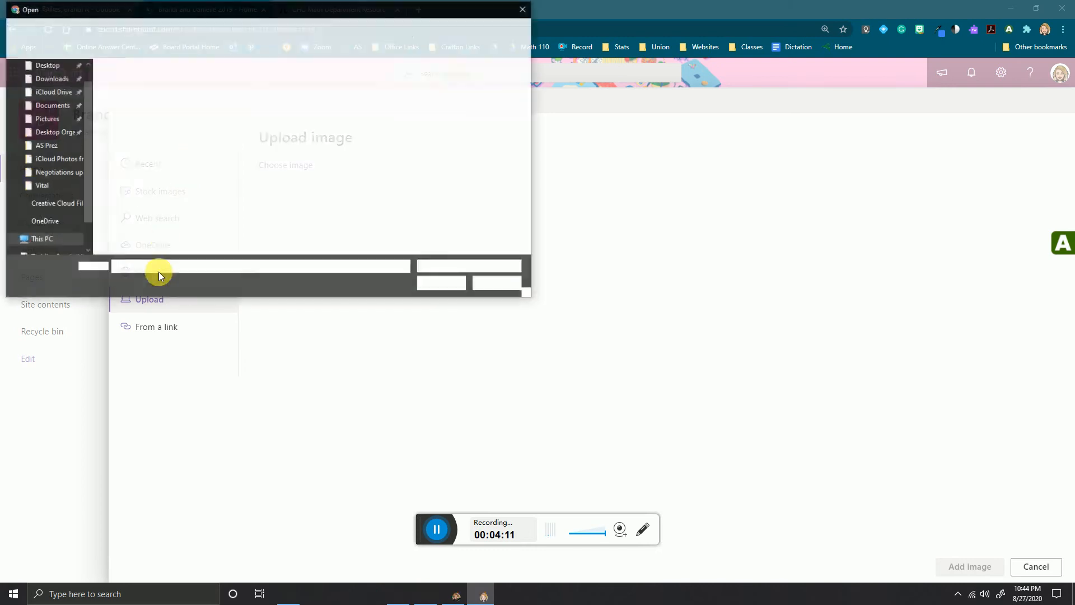
{"action": "left_click", "coordinate": [163, 74]}
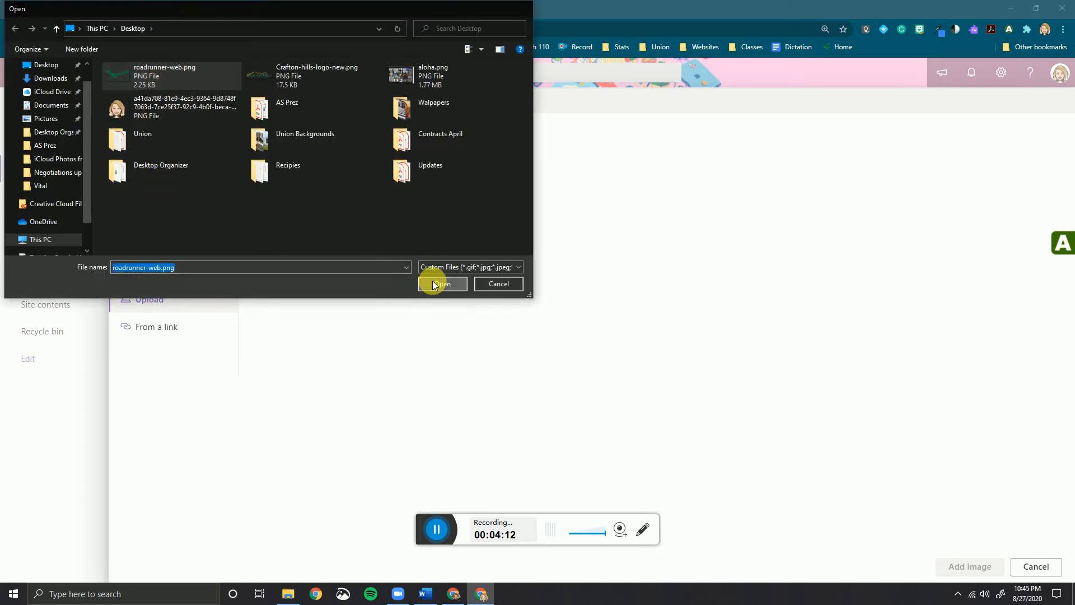
{"action": "left_click", "coordinate": [436, 283]}
{"action": "left_click", "coordinate": [962, 565]}
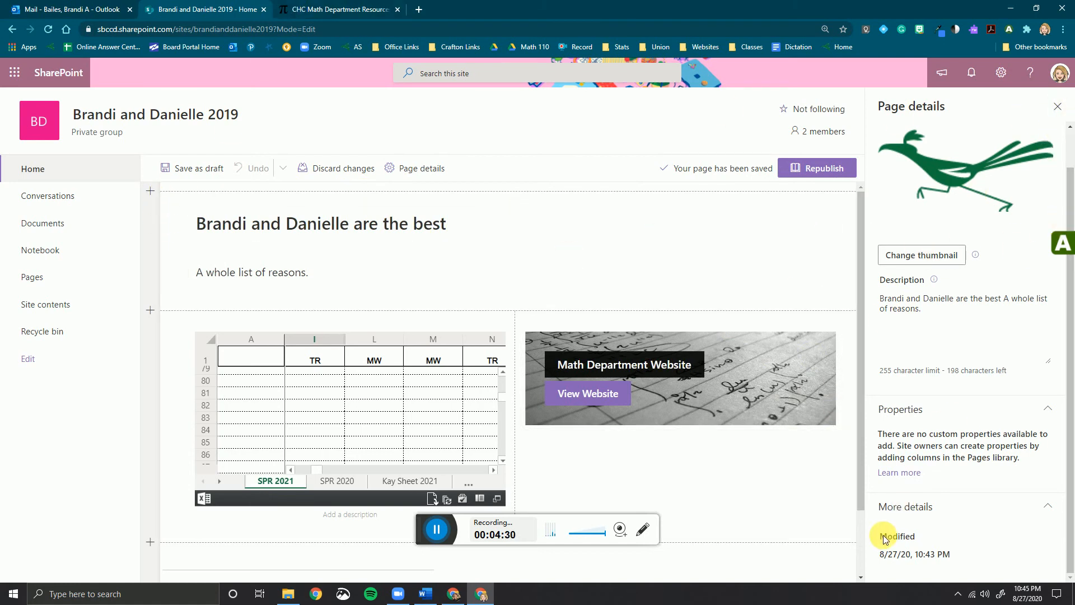
{"action": "left_click", "coordinate": [817, 168]}
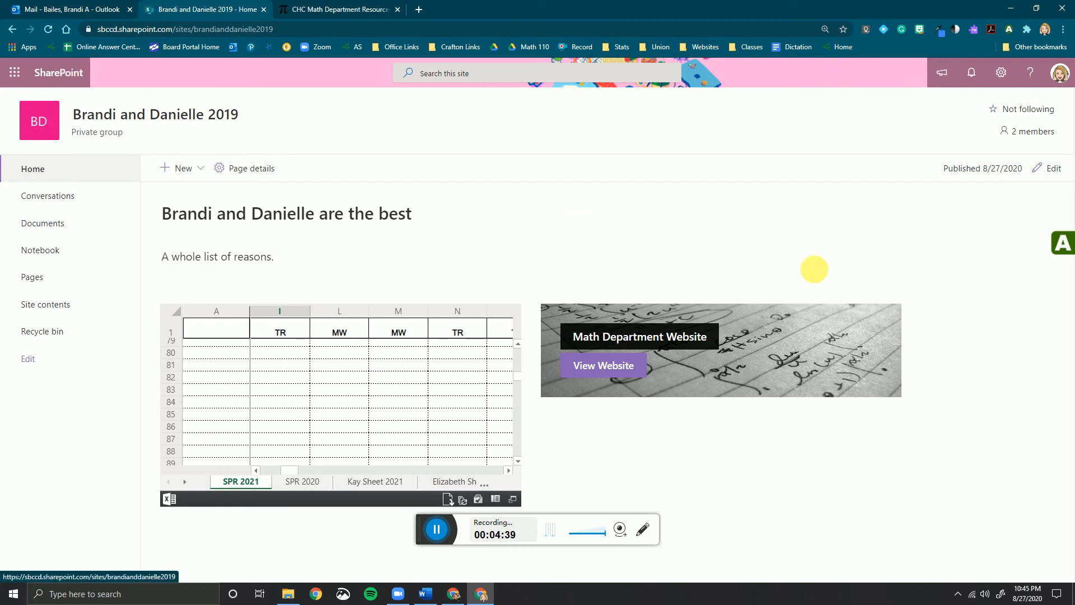
- Open the followed CHC Academic Senate site from the SharePoint start page and display its settings options
{"action": "left_click", "coordinate": [54, 72]}
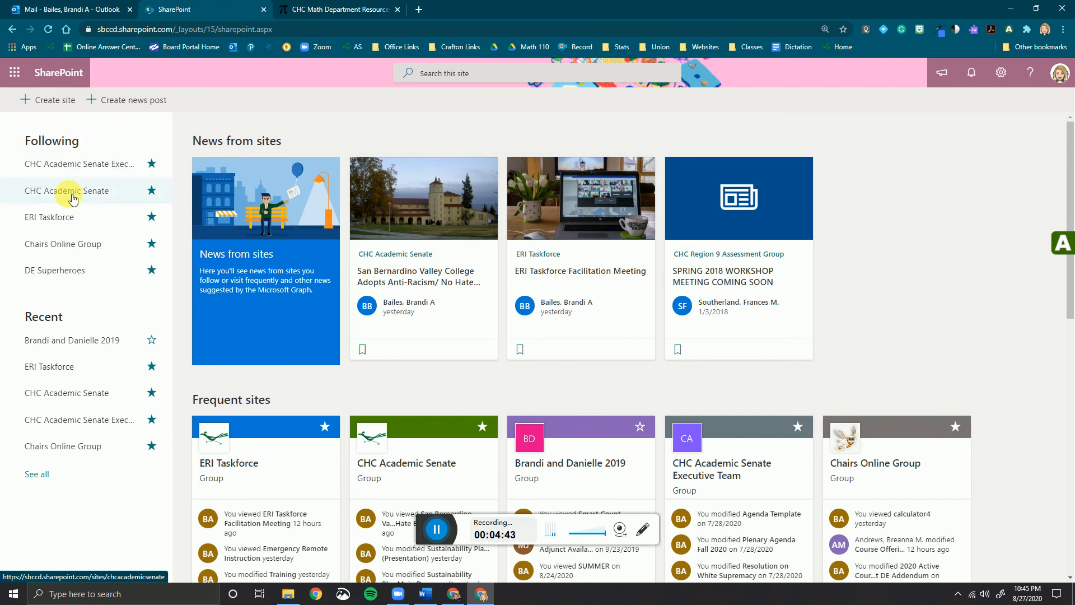
{"action": "left_click", "coordinate": [71, 190]}
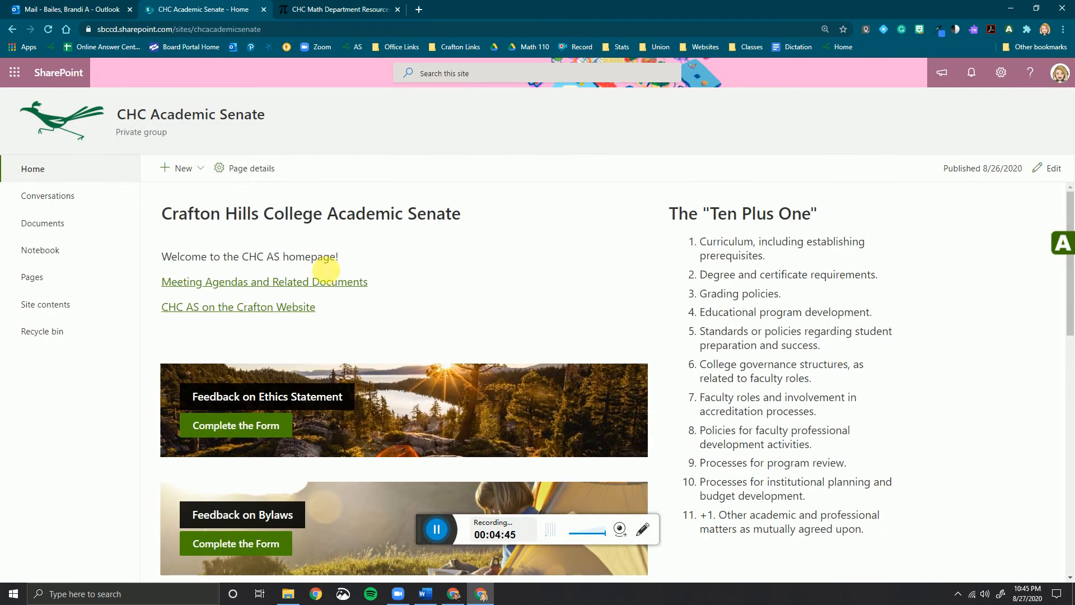
{"action": "left_click", "coordinate": [1014, 75]}
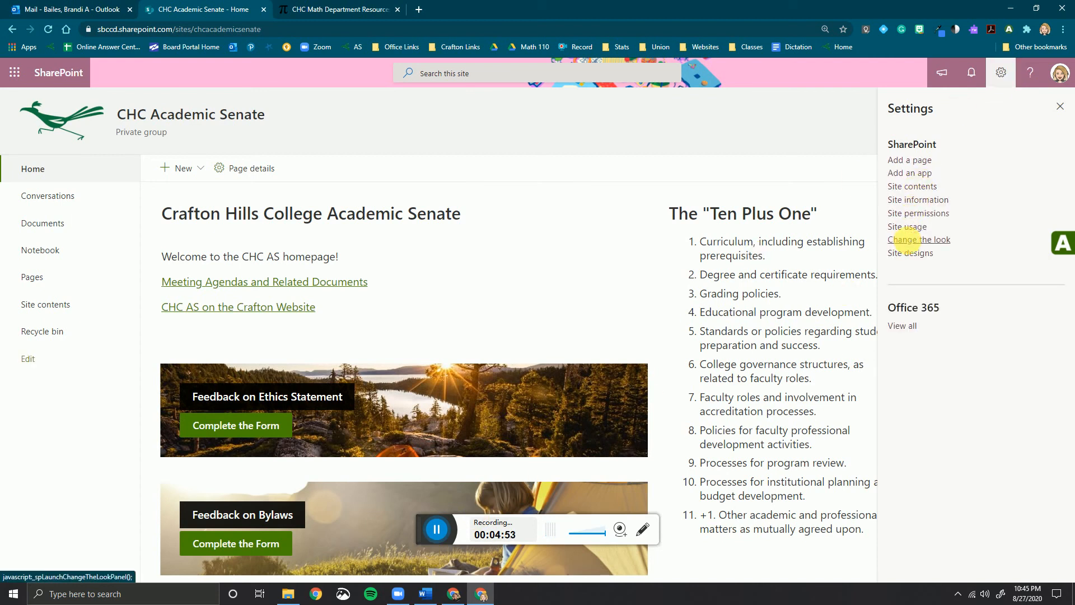
- Review the theme choices for the CHC Academic Senate site's look and leave them without saving
{"action": "left_click", "coordinate": [907, 240]}
{"action": "left_click", "coordinate": [920, 130]}
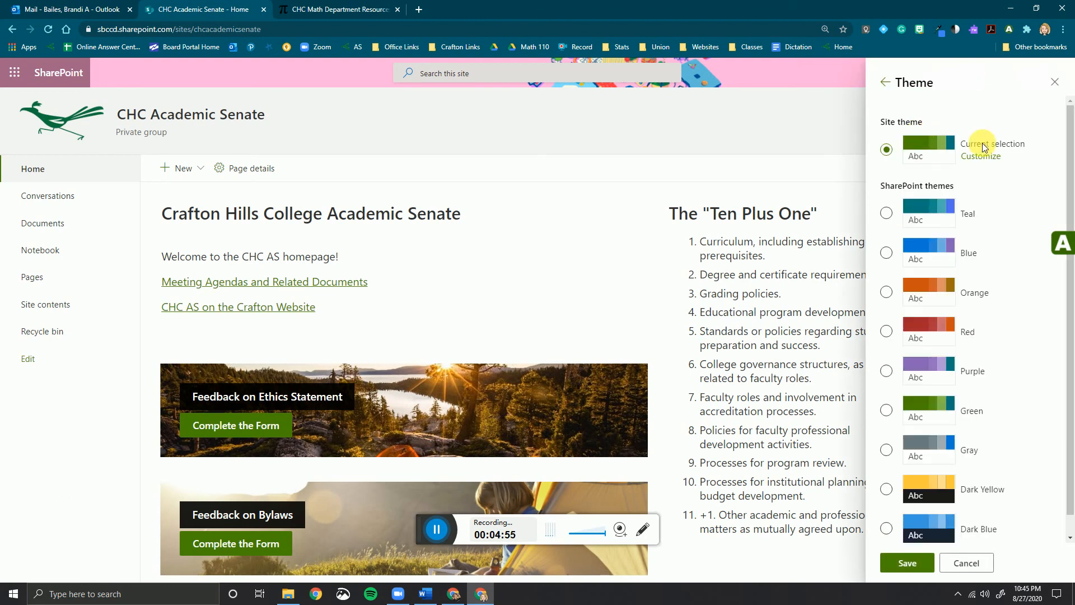
{"action": "left_click", "coordinate": [974, 564]}
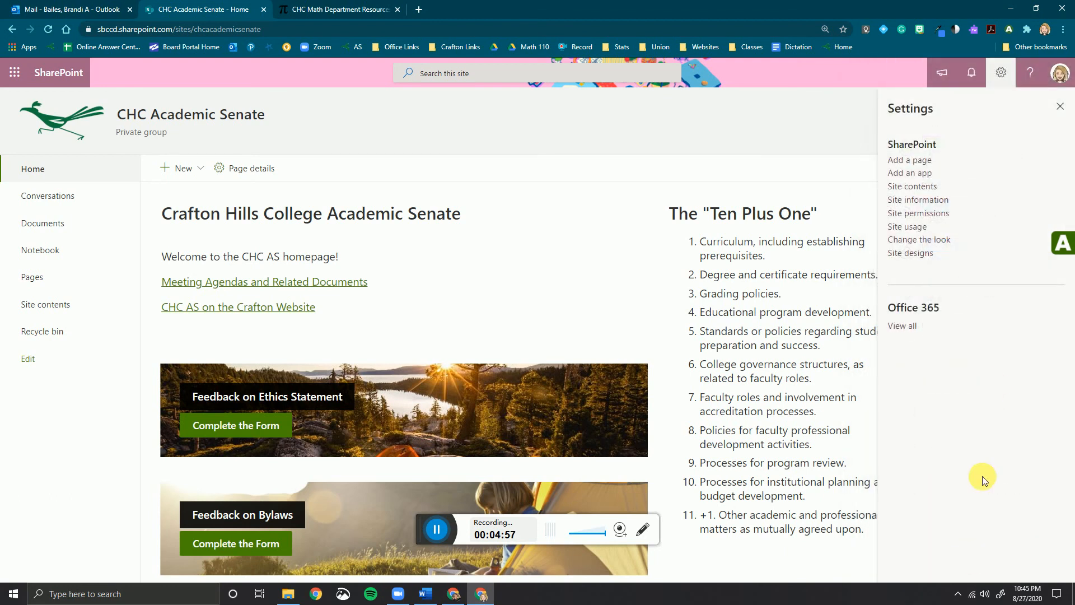
- Review the site's header layout, logo and background options, and close the settings without saving
{"action": "left_click", "coordinate": [917, 239]}
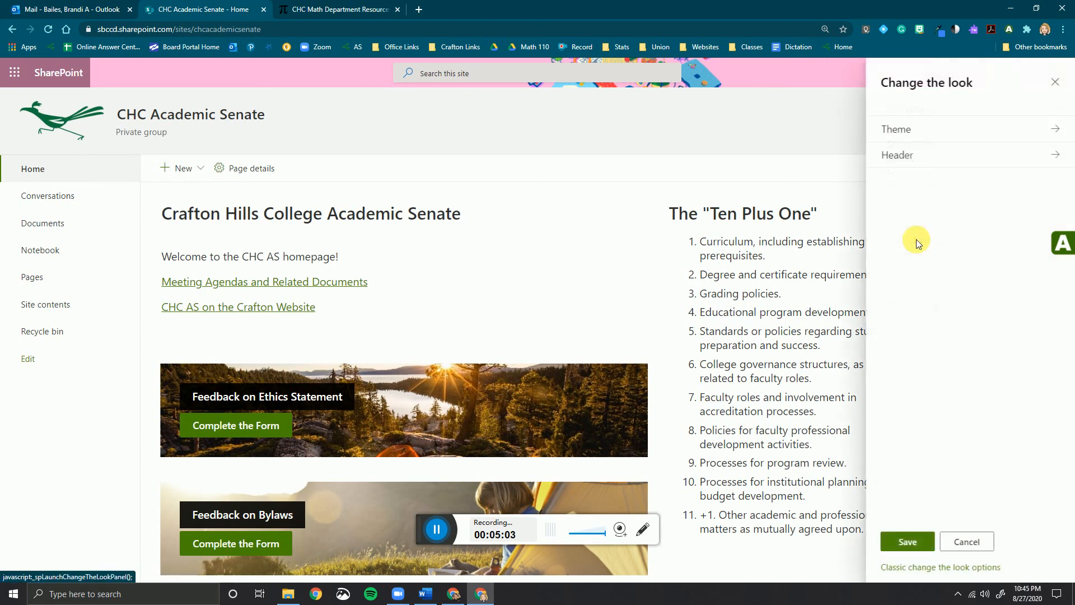
{"action": "left_click", "coordinate": [910, 160]}
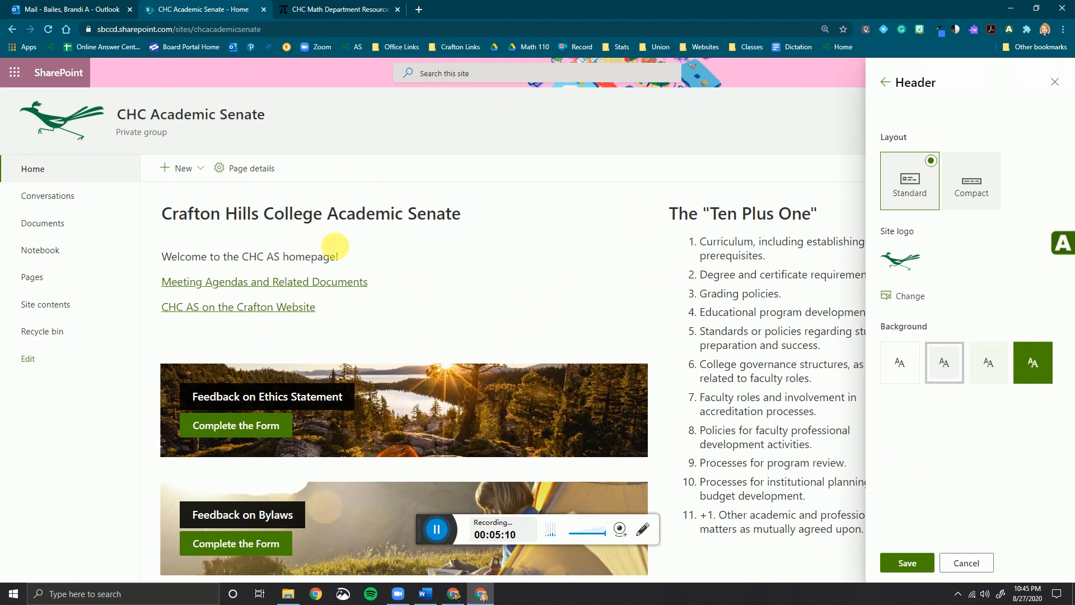
{"action": "left_click", "coordinate": [1054, 88]}
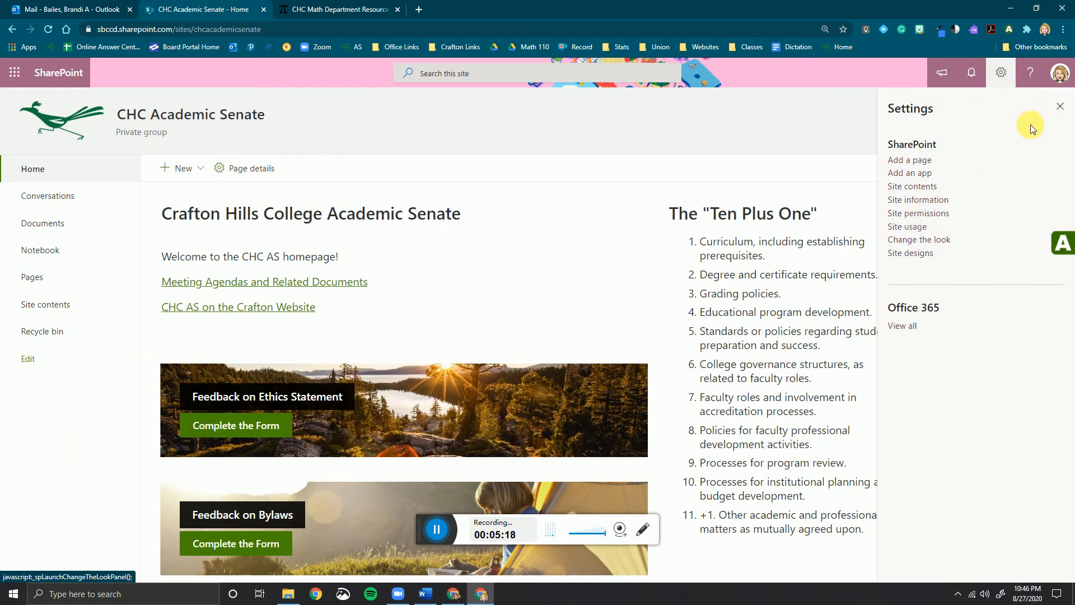
{"action": "left_click", "coordinate": [1060, 107]}
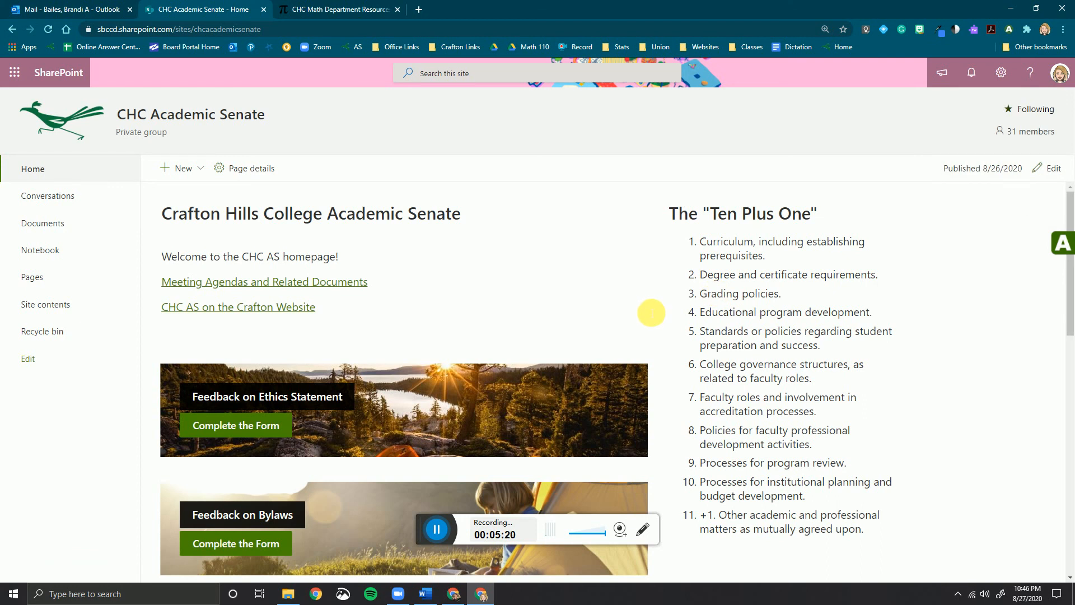